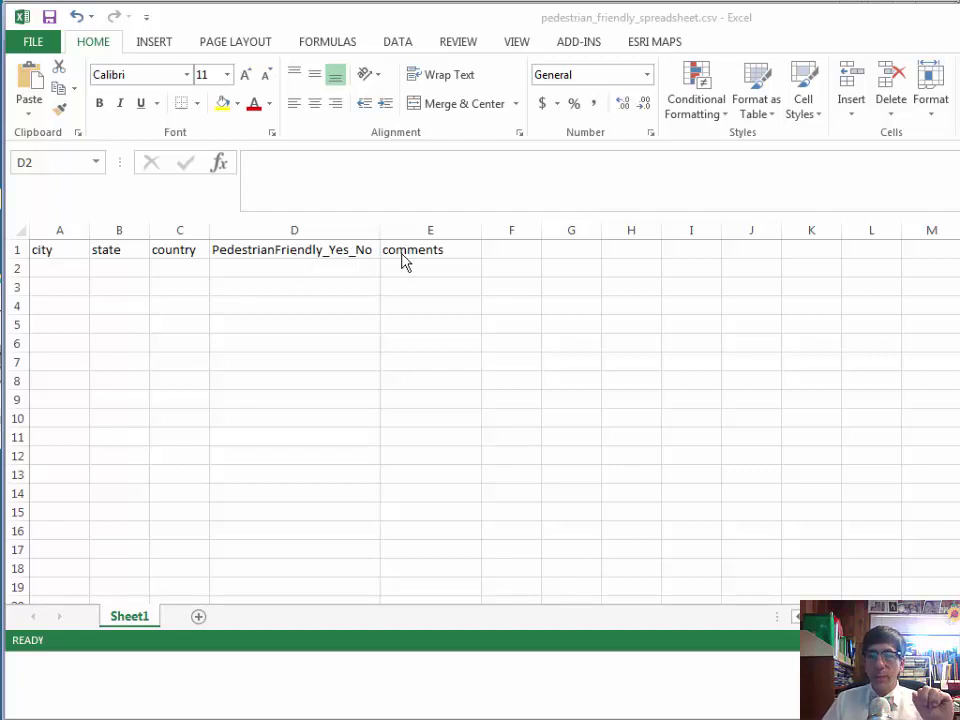
# - Save the spreadsheet, keeping the CSV format, then close Excel
pyautogui.click(26, 48)
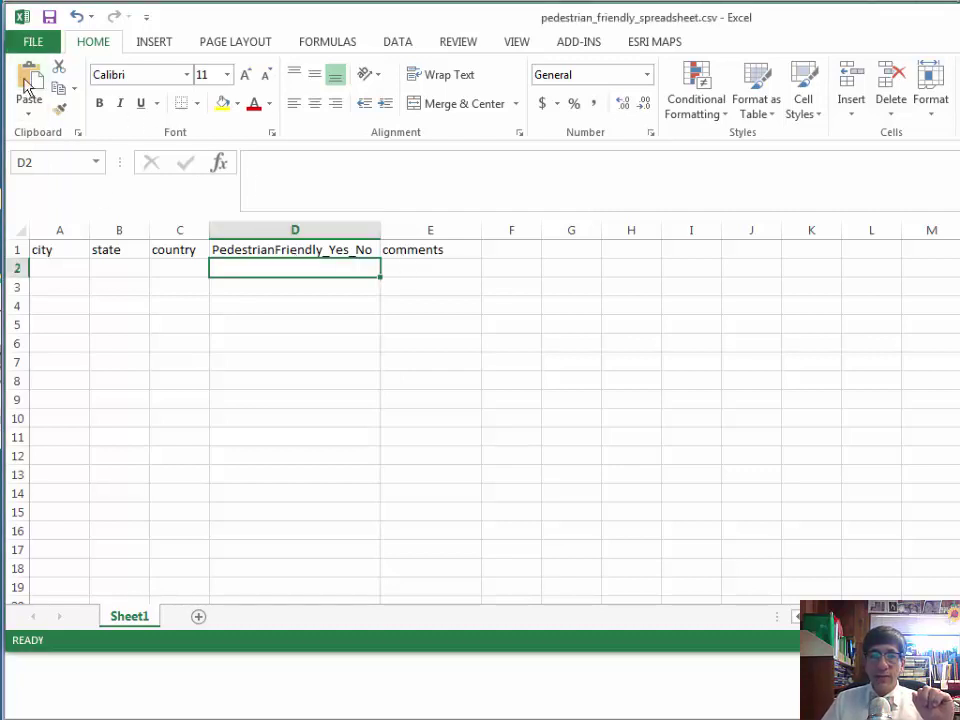
pyautogui.click(33, 41)
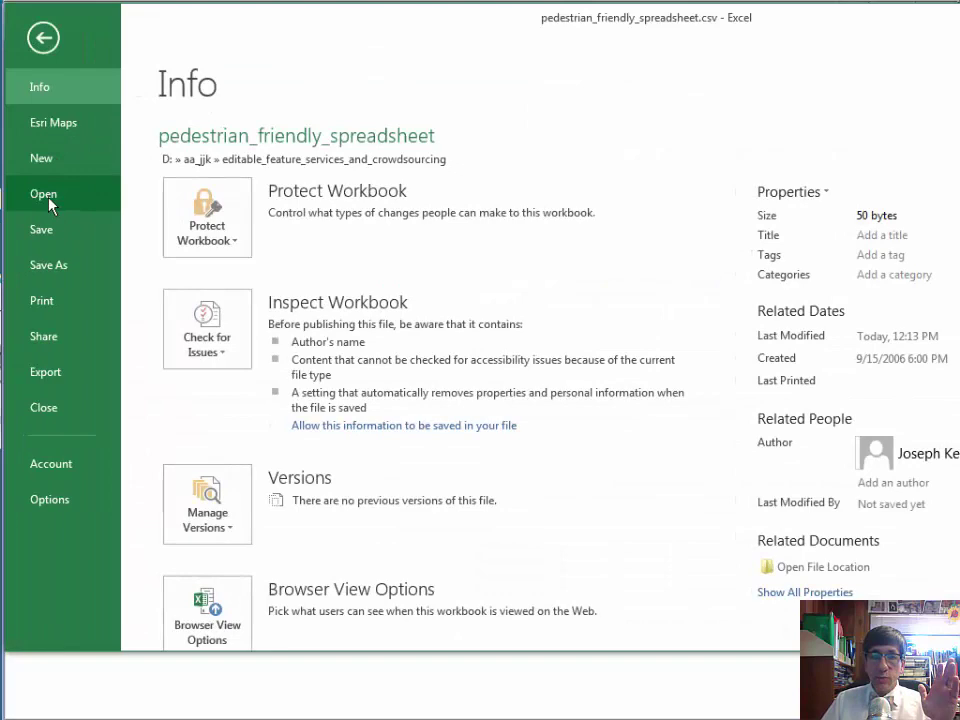
pyautogui.click(54, 231)
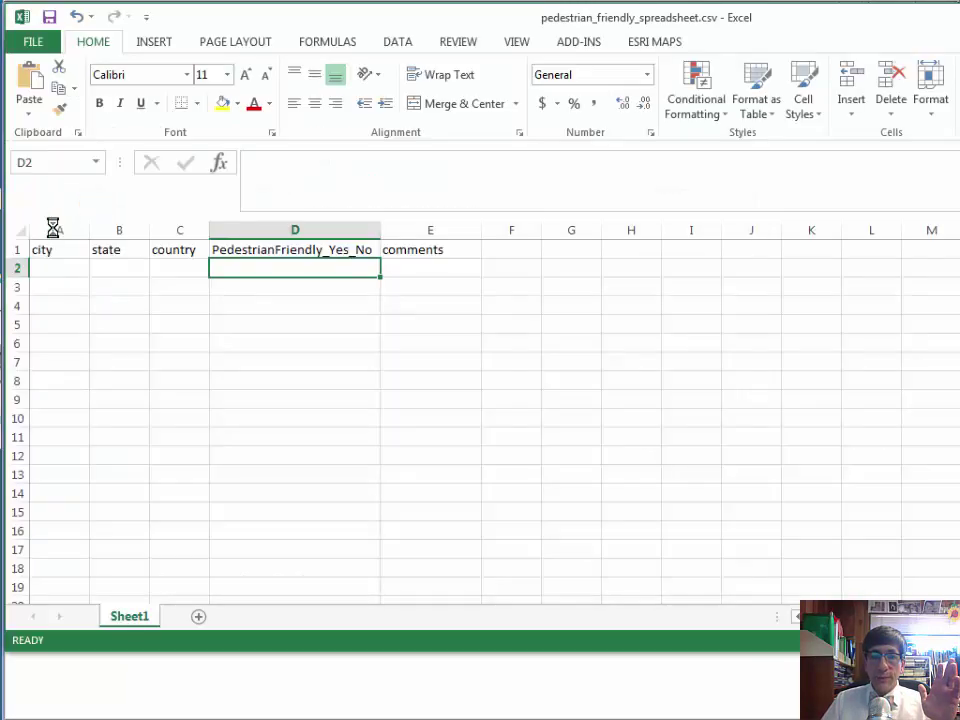
pyautogui.click(70, 420)
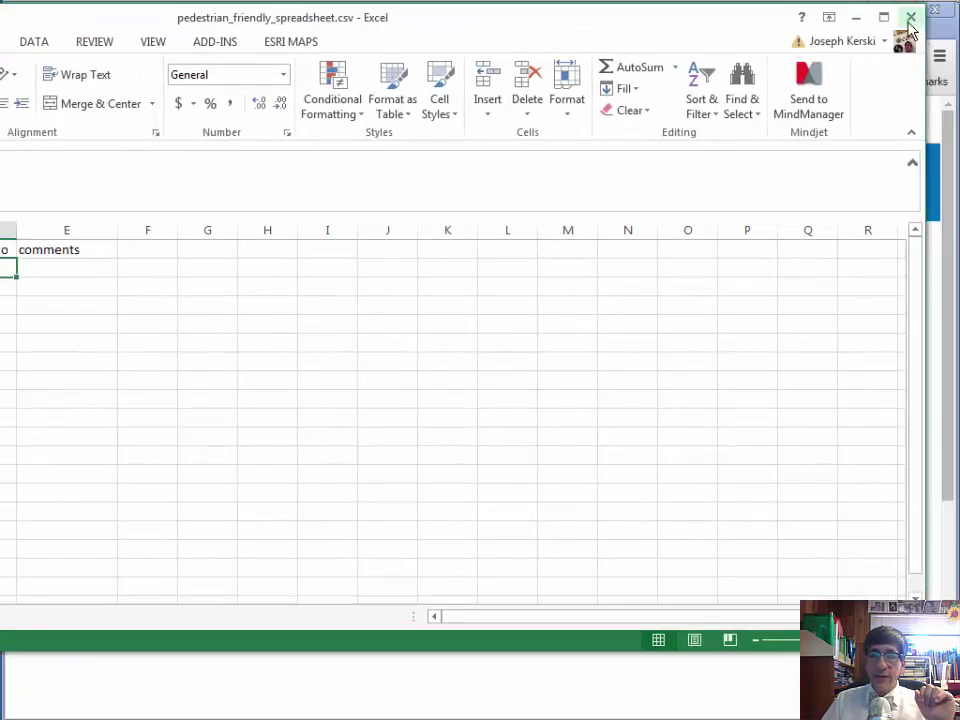
pyautogui.click(910, 19)
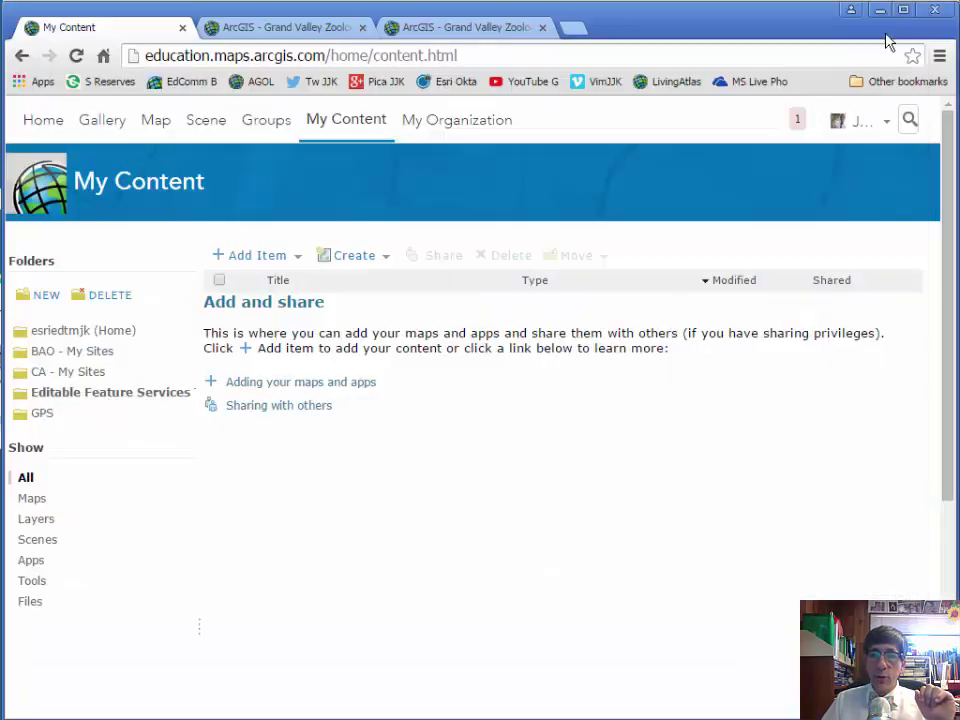
# - Add an item from your computer and browse for the file to upload
pyautogui.click(256, 256)
pyautogui.click(286, 278)
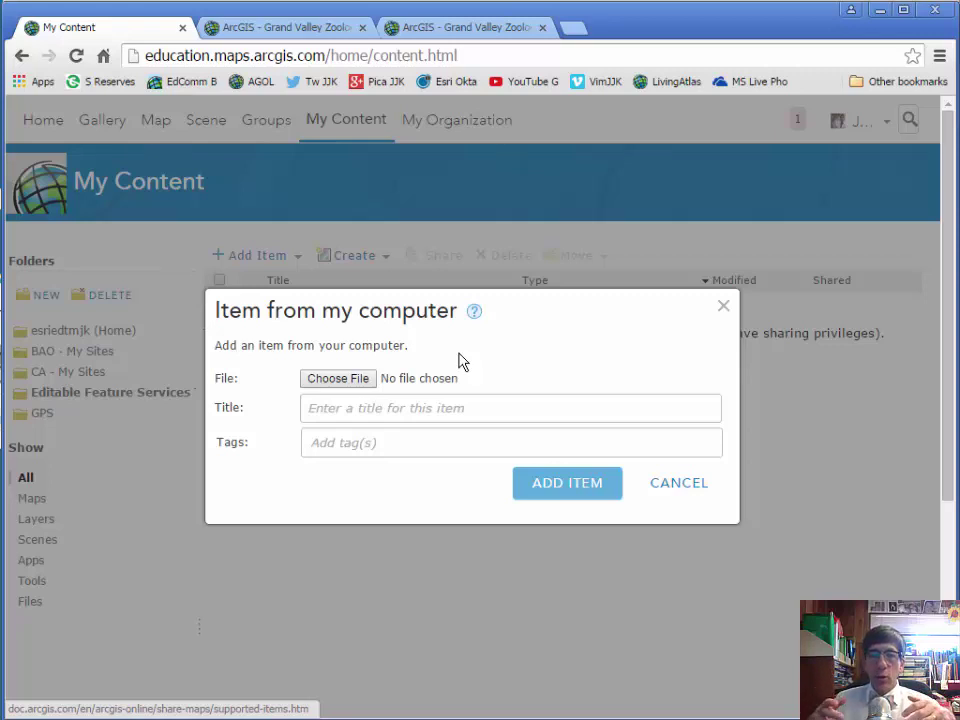
pyautogui.click(359, 387)
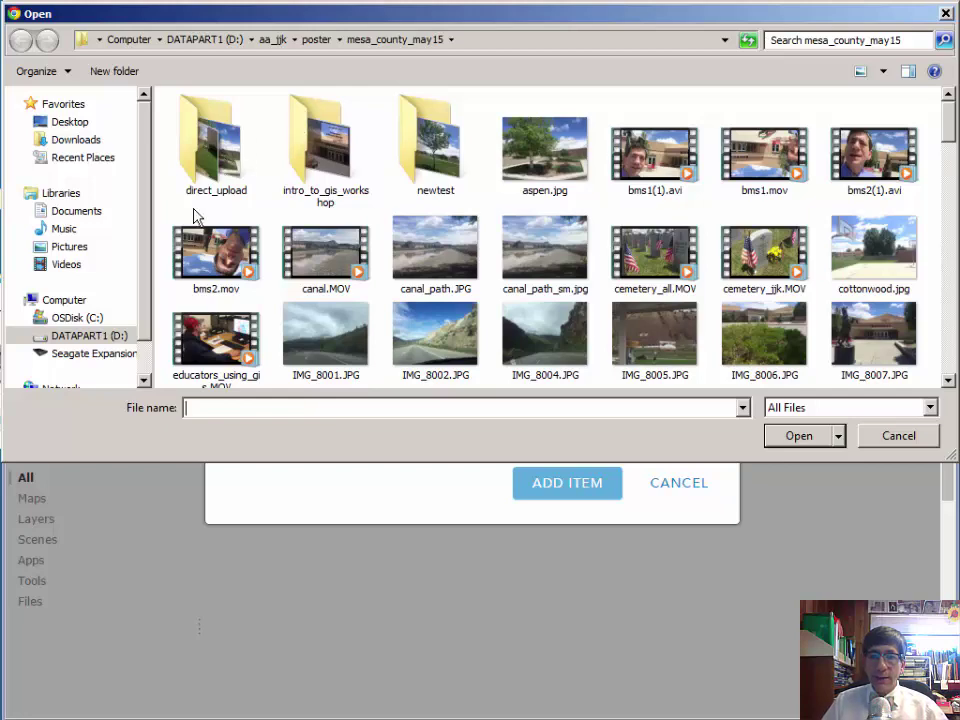
# - Choose pedestrian_friendly_spreadsheet.csv from D:\aa_jjk\editable_feature_services_and_crowdsourcing for upload
pyautogui.click(110, 337)
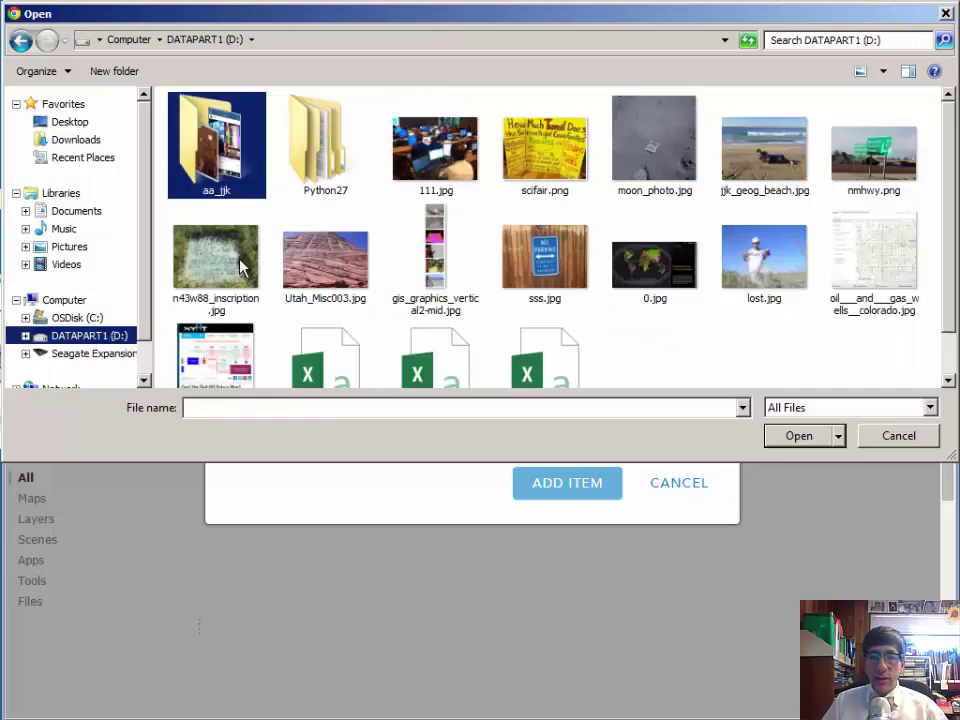
pyautogui.doubleClick(208, 180)
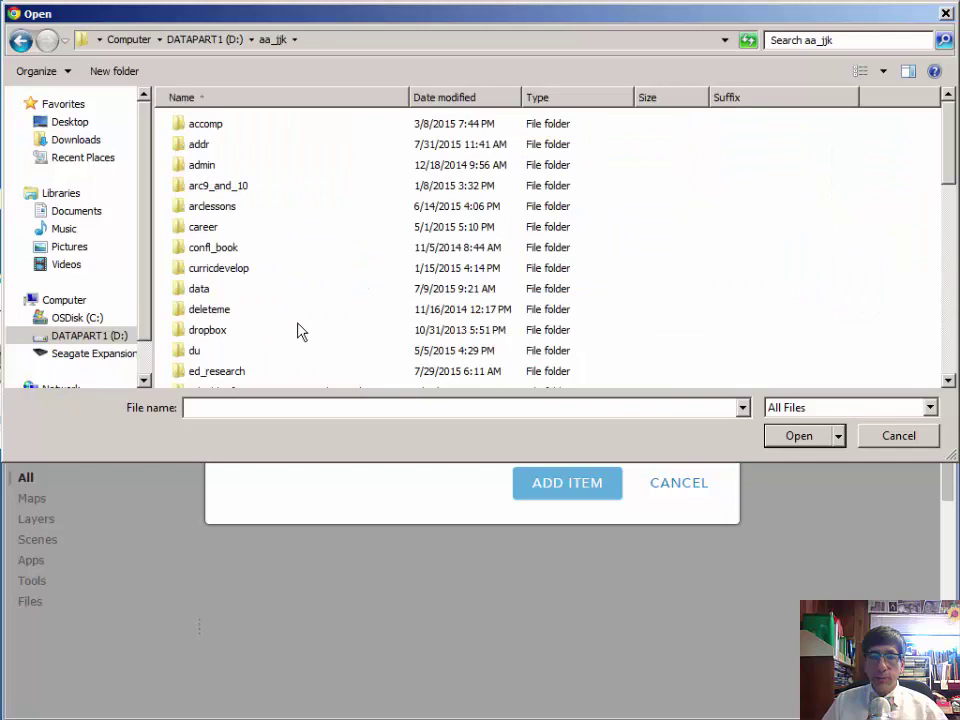
pyautogui.scroll(-3, 300, 330)
pyautogui.doubleClick(256, 214)
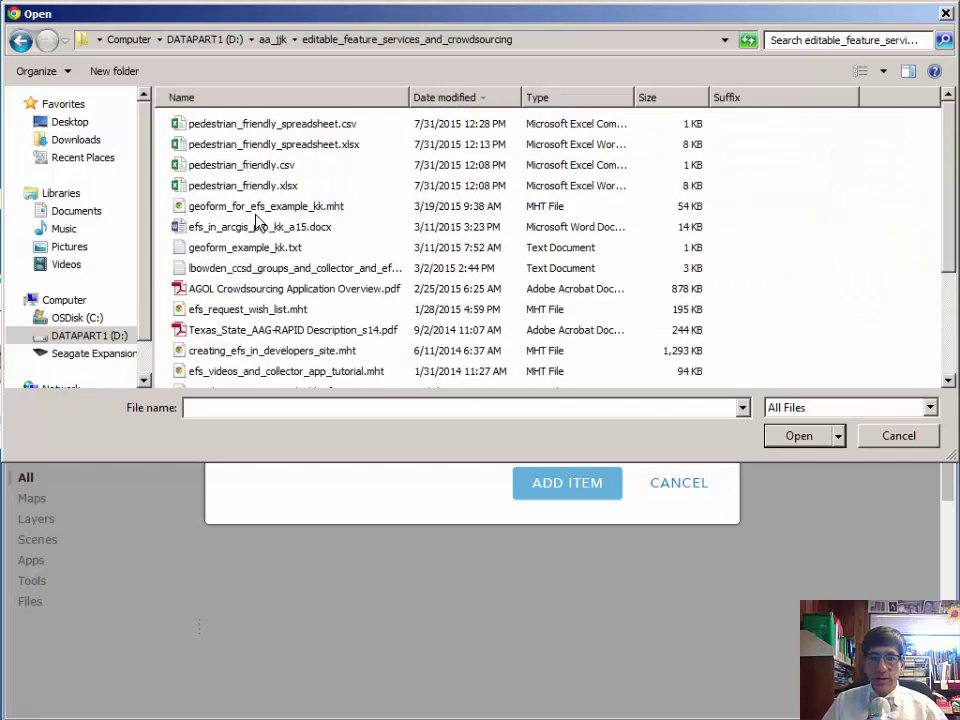
pyautogui.doubleClick(286, 124)
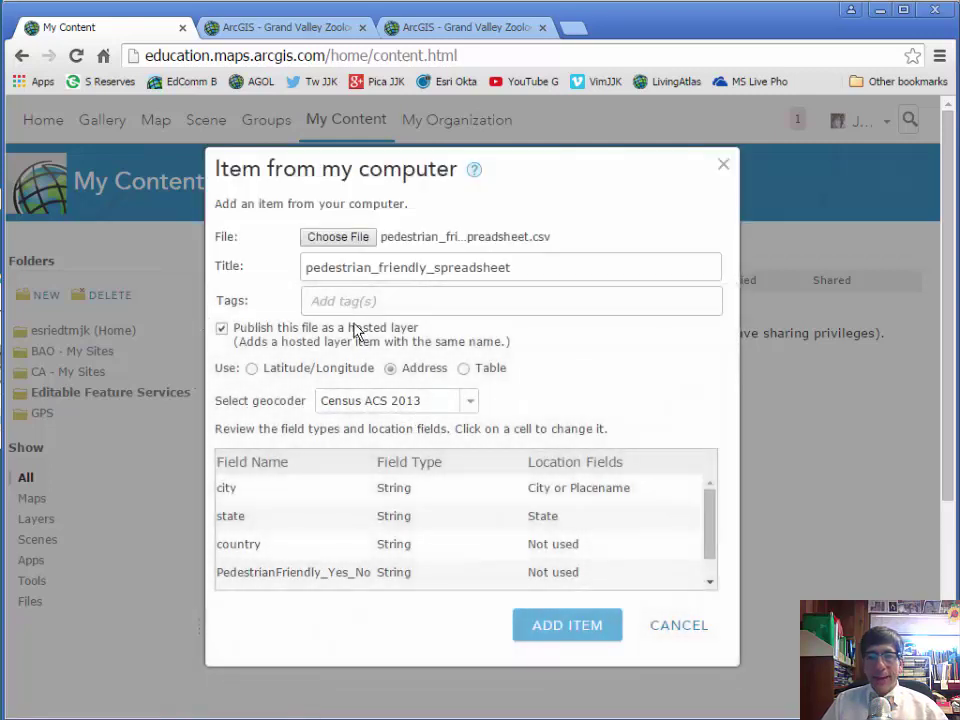
# - Add the tags 'Pedestrian' and 'sidewalks' and select Esri World Geocoder for locations
pyautogui.click(433, 301)
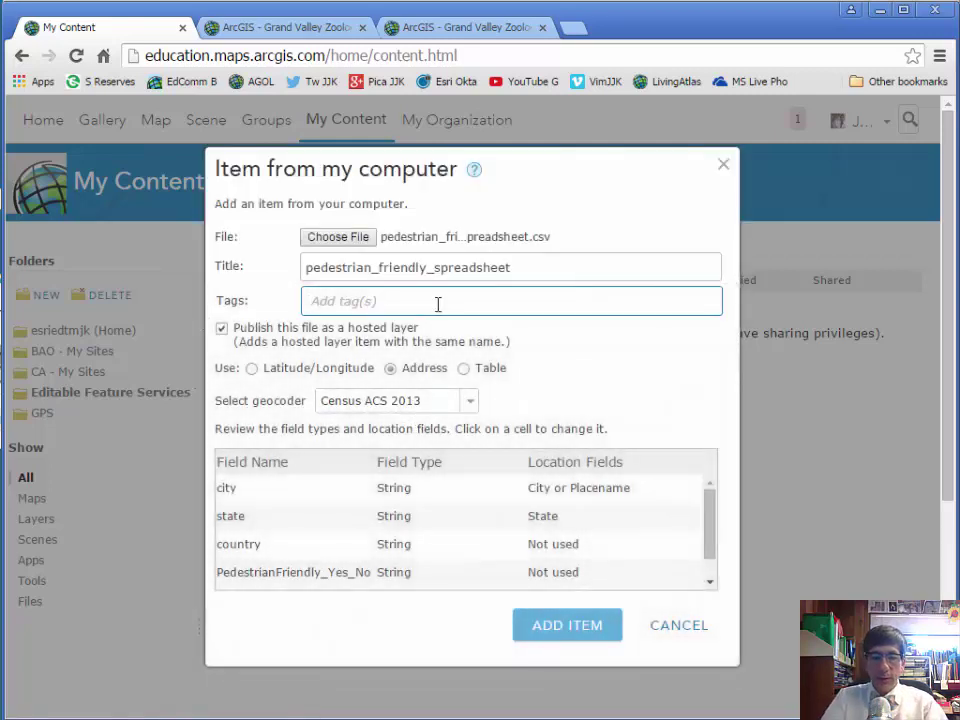
pyautogui.write('Pedestrian')
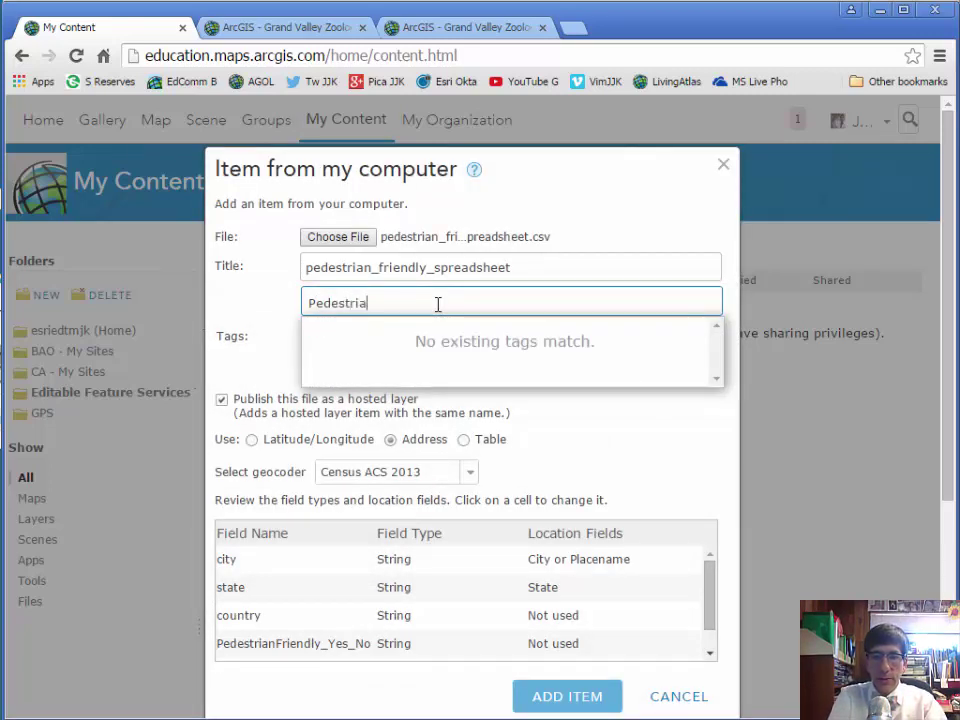
pyautogui.press('Return')
pyautogui.write('sidewalks')
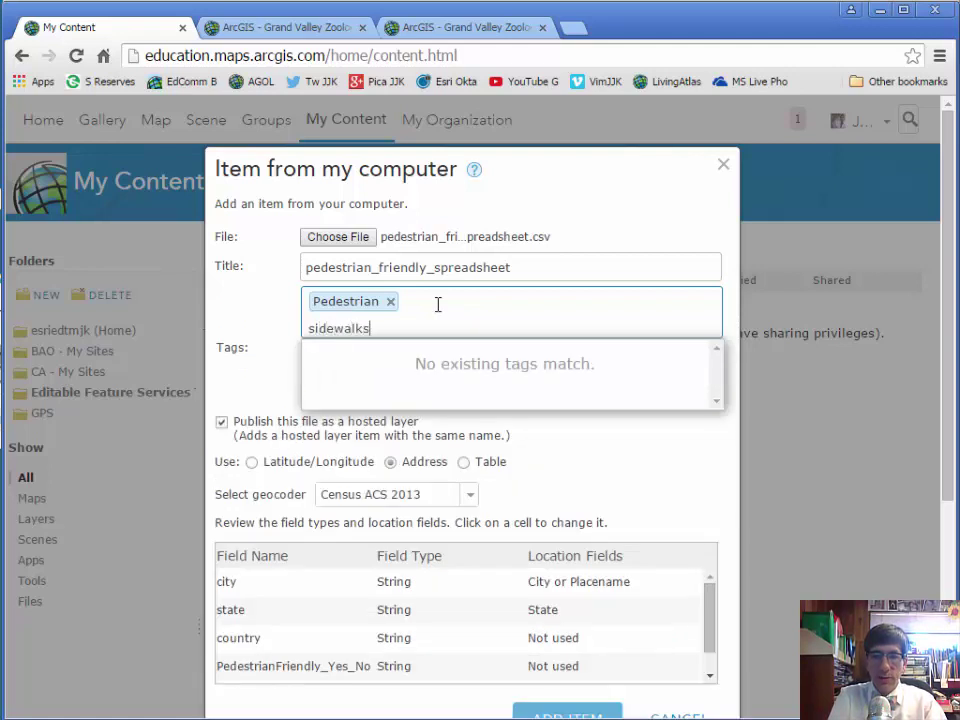
pyautogui.press('Return')
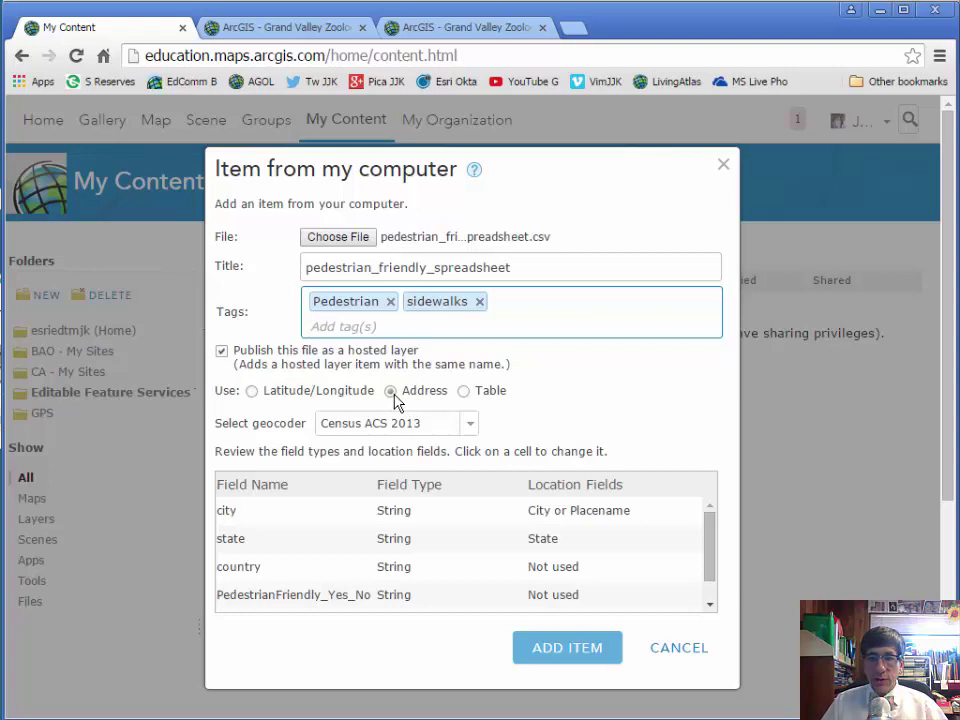
pyautogui.click(467, 431)
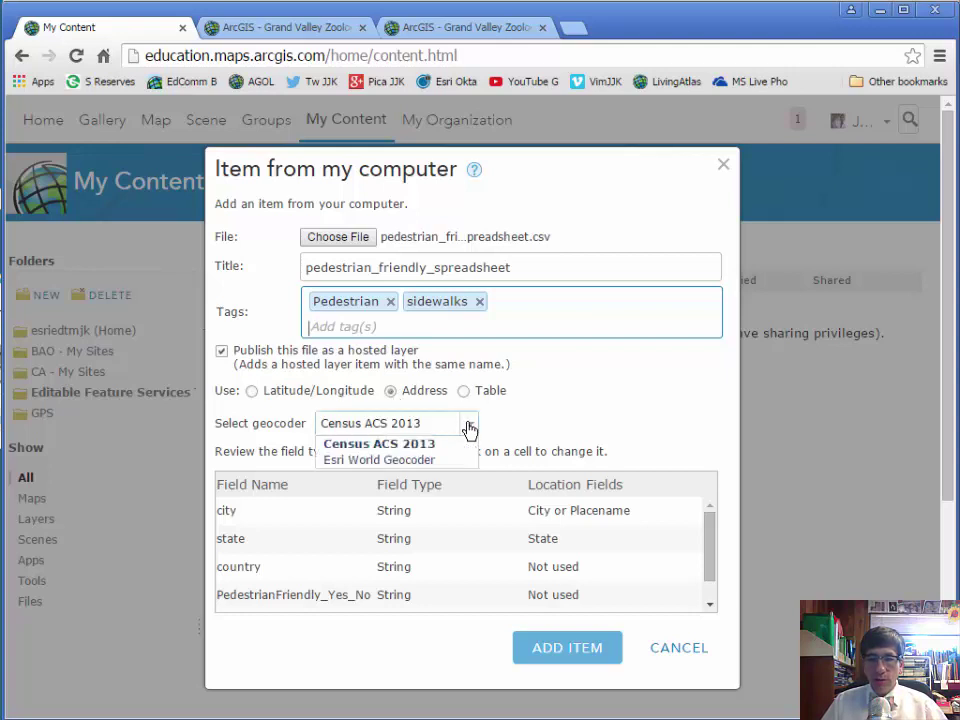
pyautogui.click(438, 457)
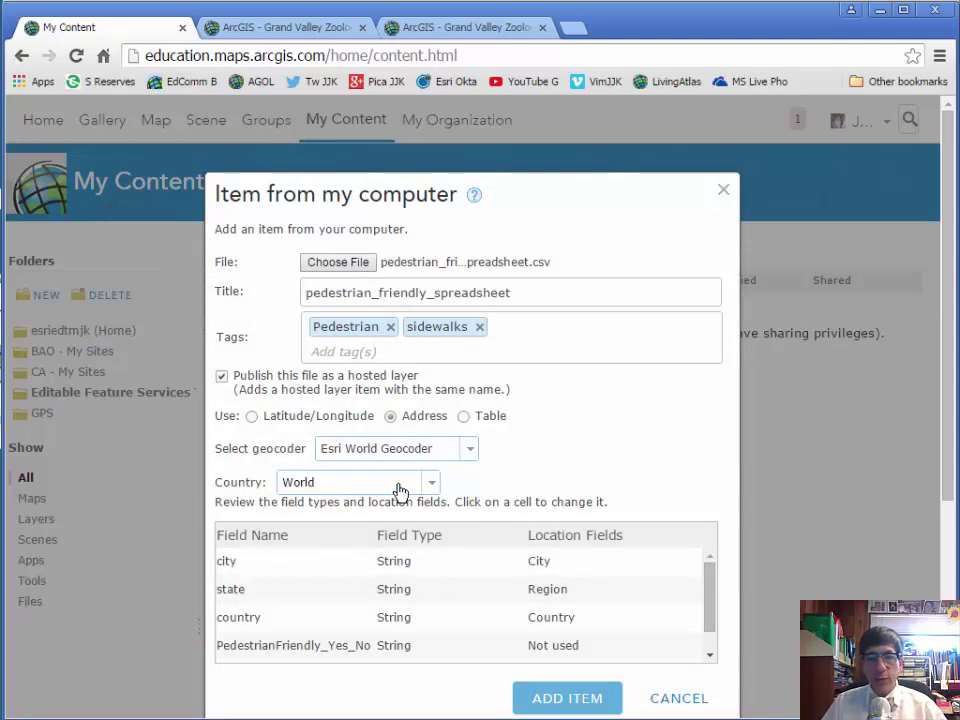
# - Add the item, publishing it as the hosted feature layer pedestrian_friendly_spreadsheet
pyautogui.click(577, 702)
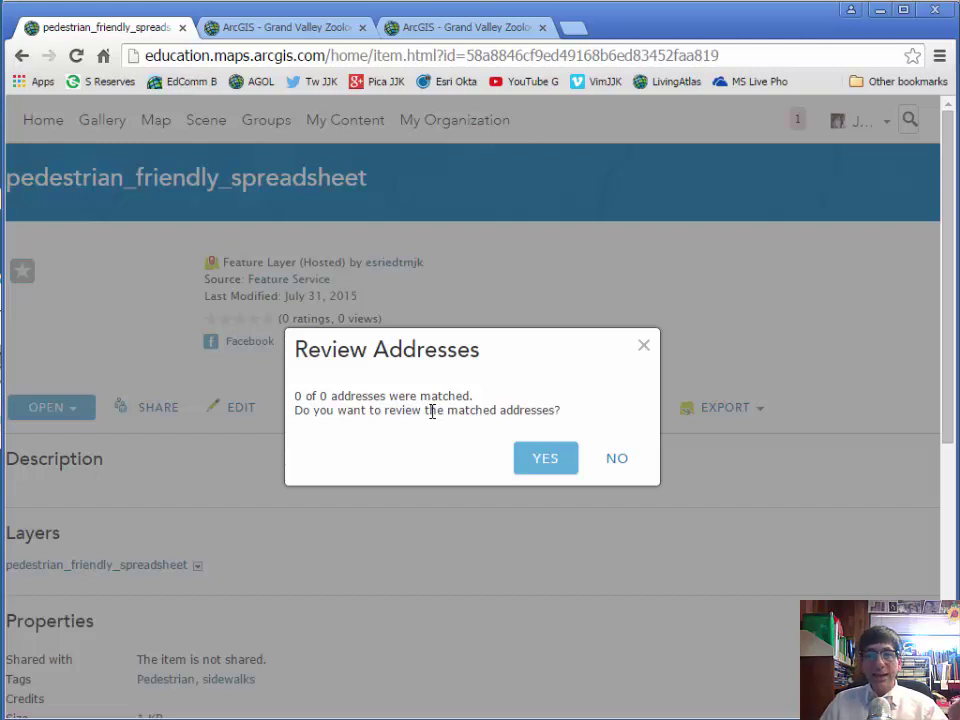
# - Dismiss the Review Addresses prompt and choose Enable Attachments for the pedestrian_friendly_spreadsheet layer
pyautogui.click(538, 466)
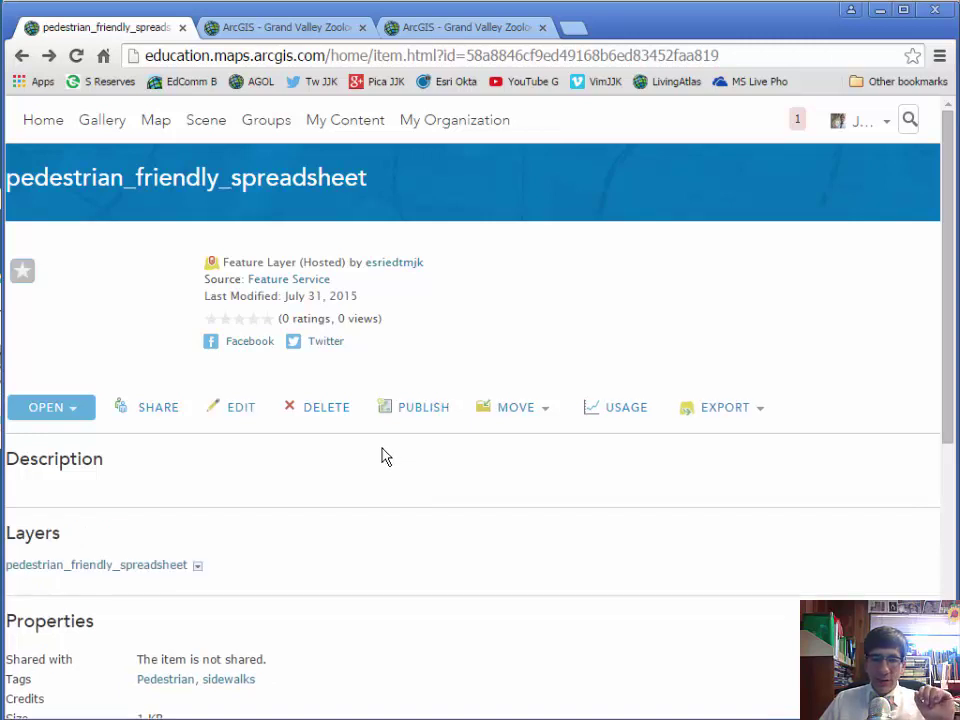
pyautogui.click(200, 567)
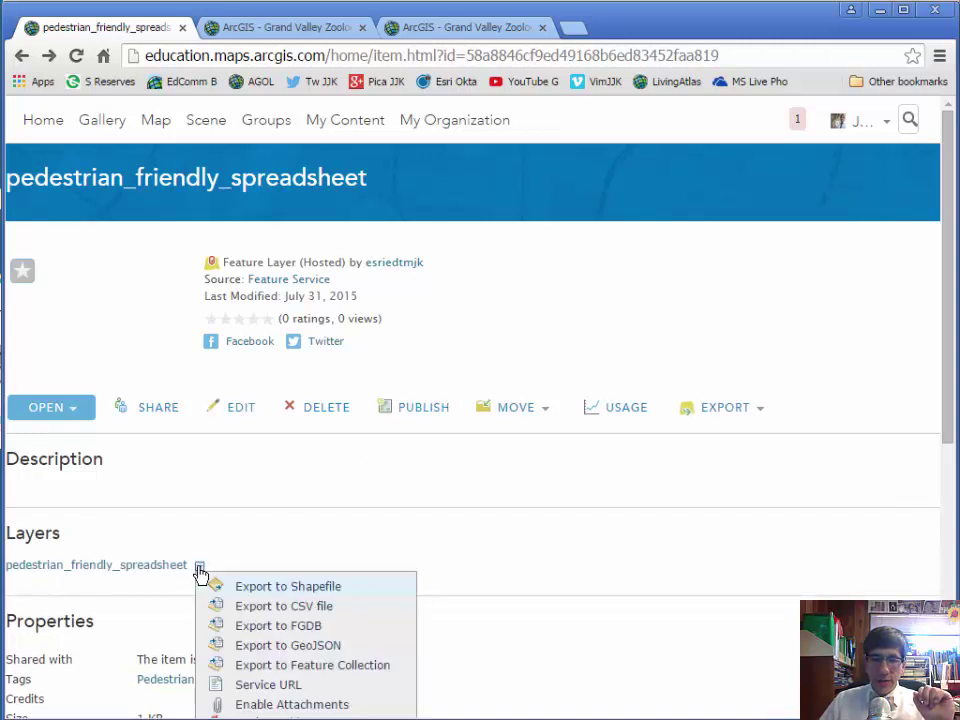
pyautogui.click(298, 704)
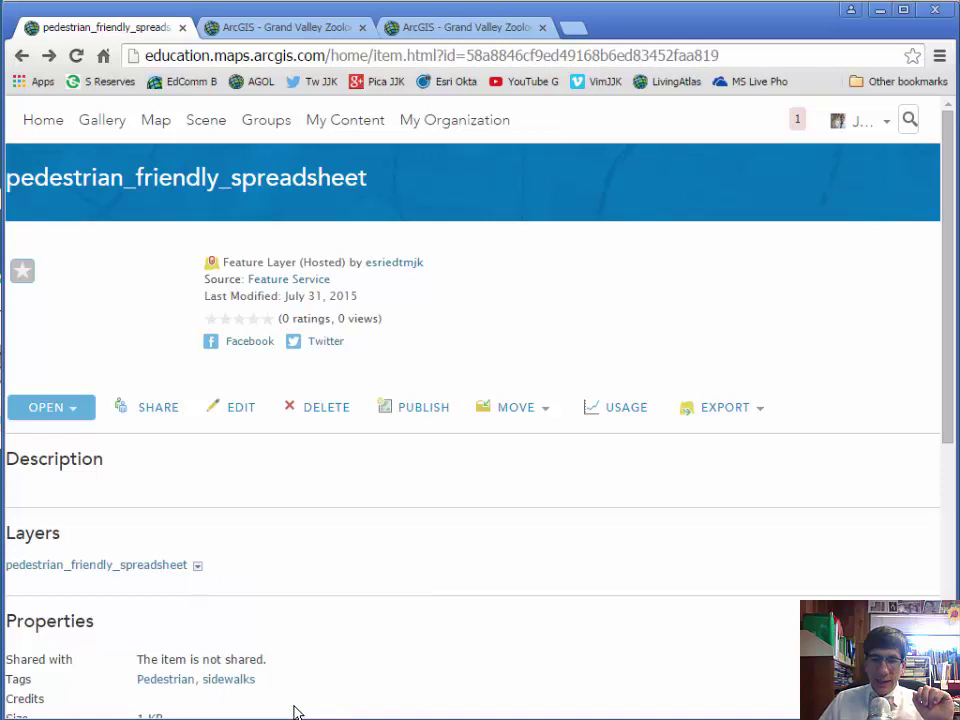
pyautogui.click(198, 568)
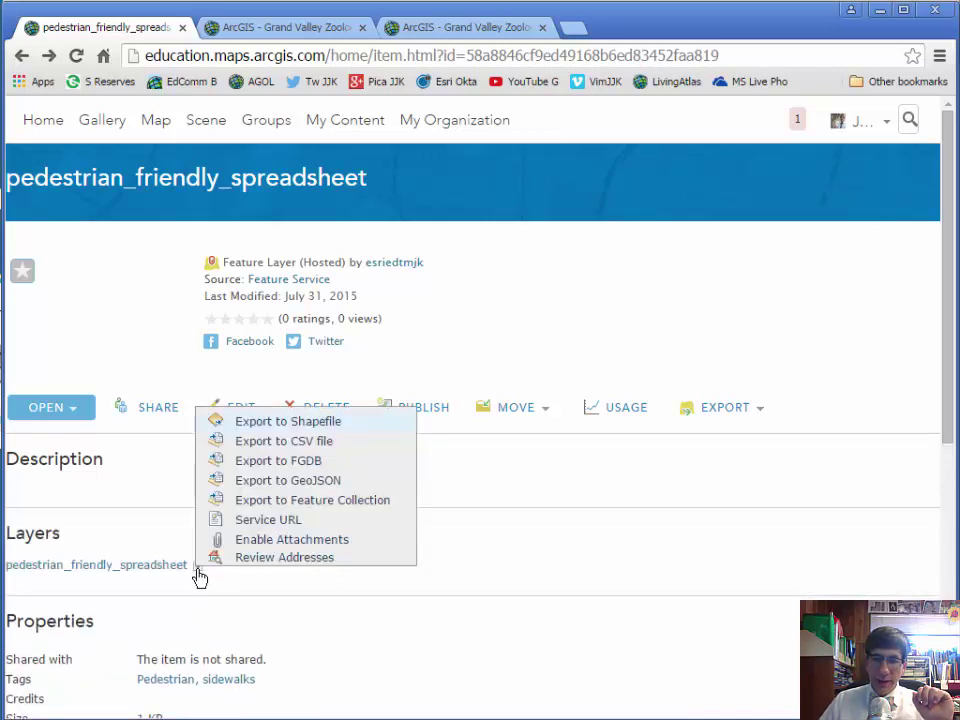
pyautogui.click(253, 546)
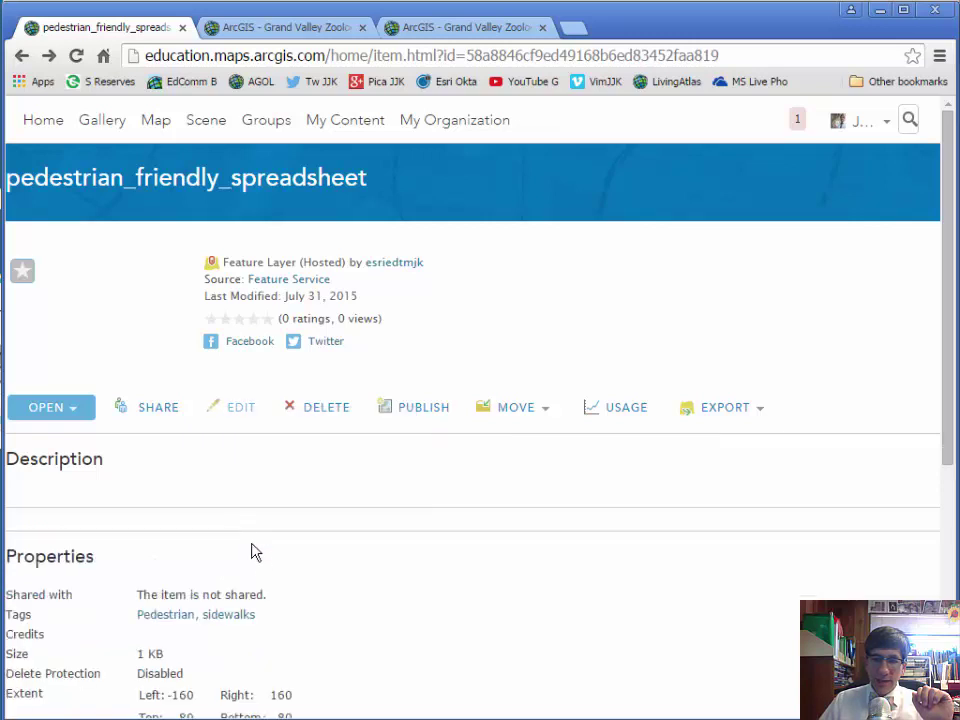
pyautogui.click(199, 570)
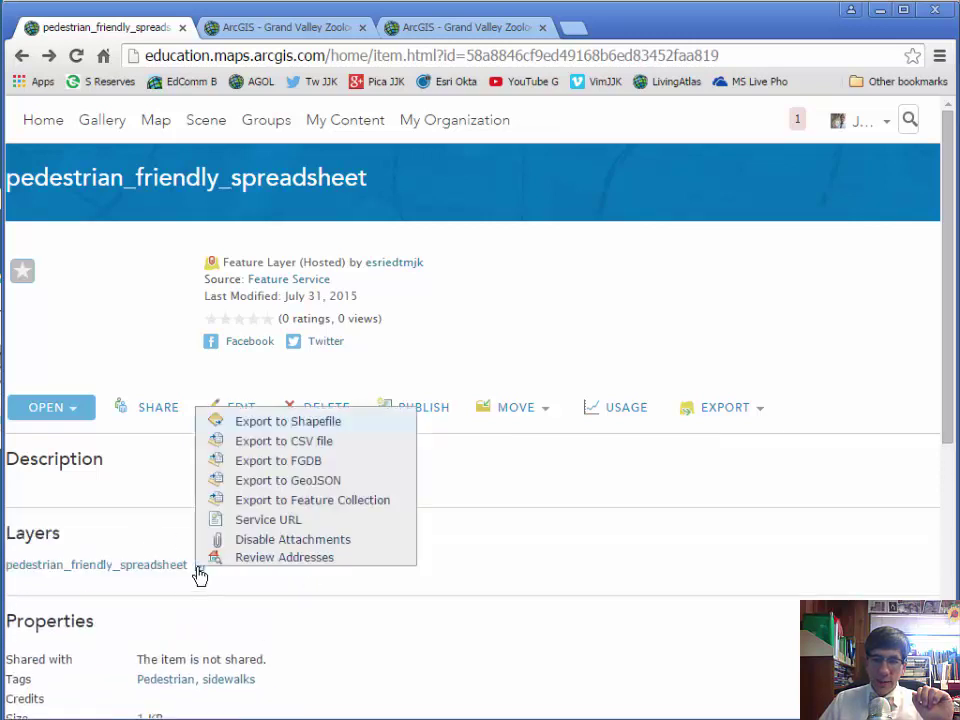
pyautogui.click(336, 589)
pyautogui.scroll(-3, 345, 589)
# - Enable editing with 'Add, update, and delete features' in the item properties and save
pyautogui.scroll(-2, 347, 580)
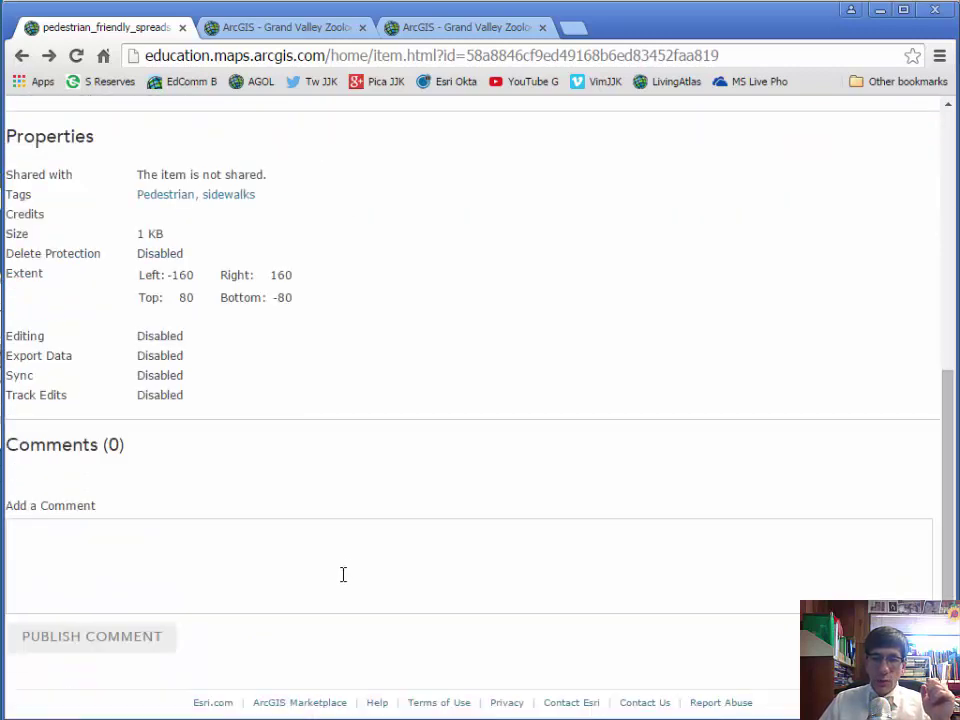
pyautogui.scroll(5, 340, 578)
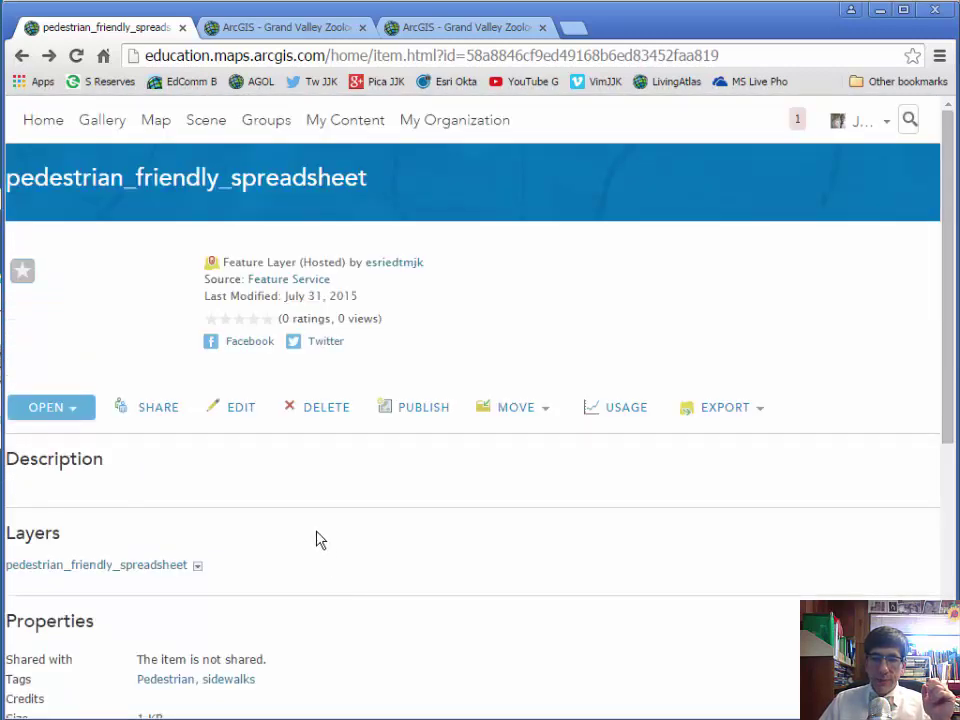
pyautogui.click(249, 418)
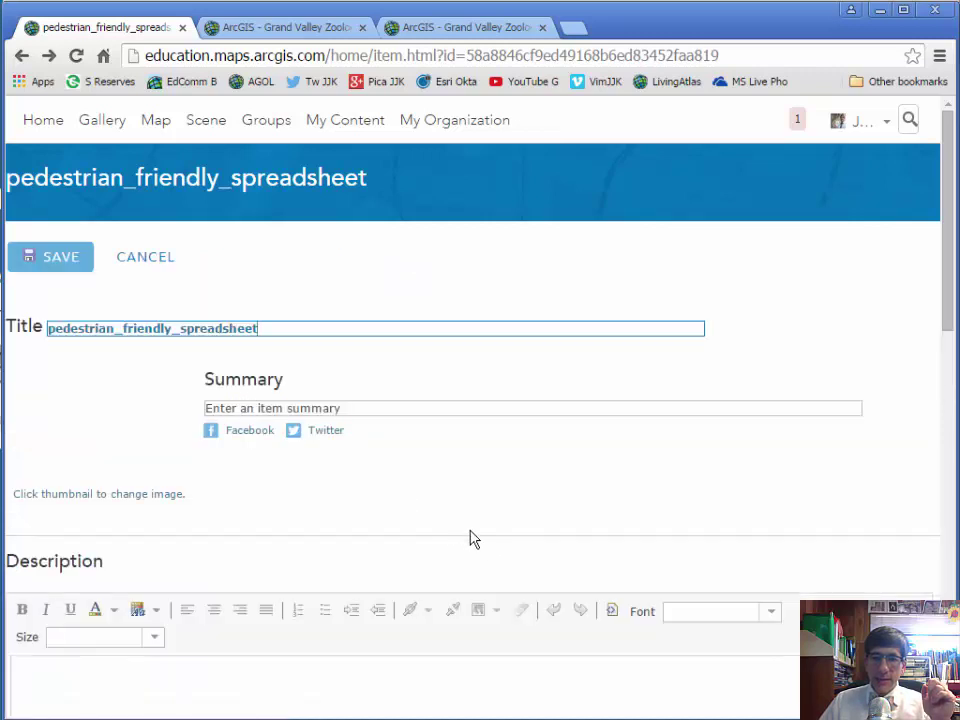
pyautogui.scroll(-5, 384, 525)
pyautogui.scroll(-6, 382, 520)
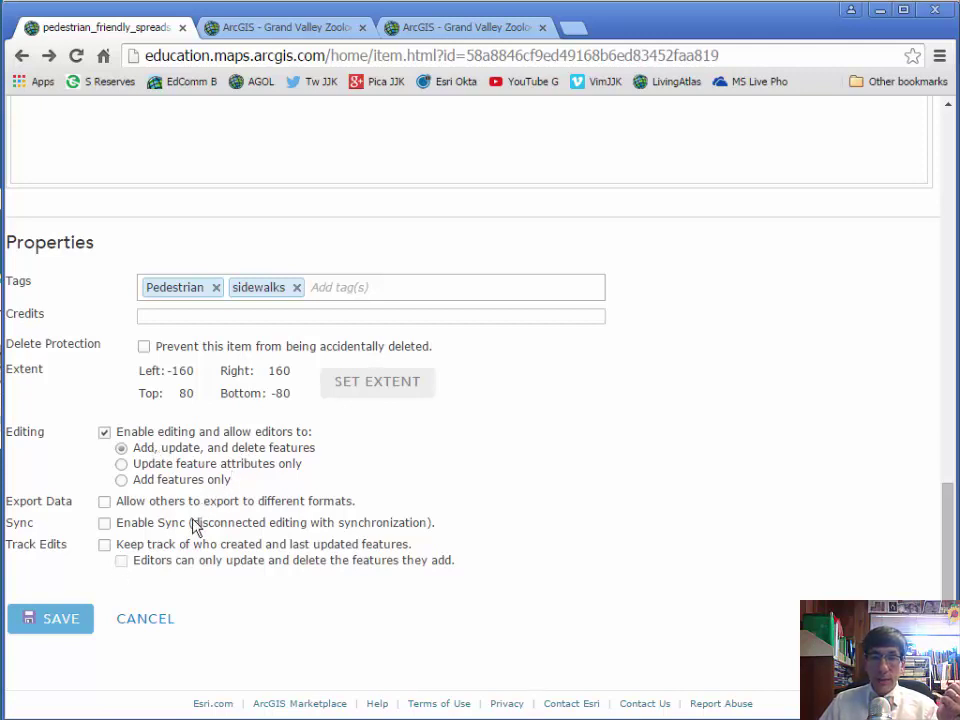
pyautogui.click(70, 630)
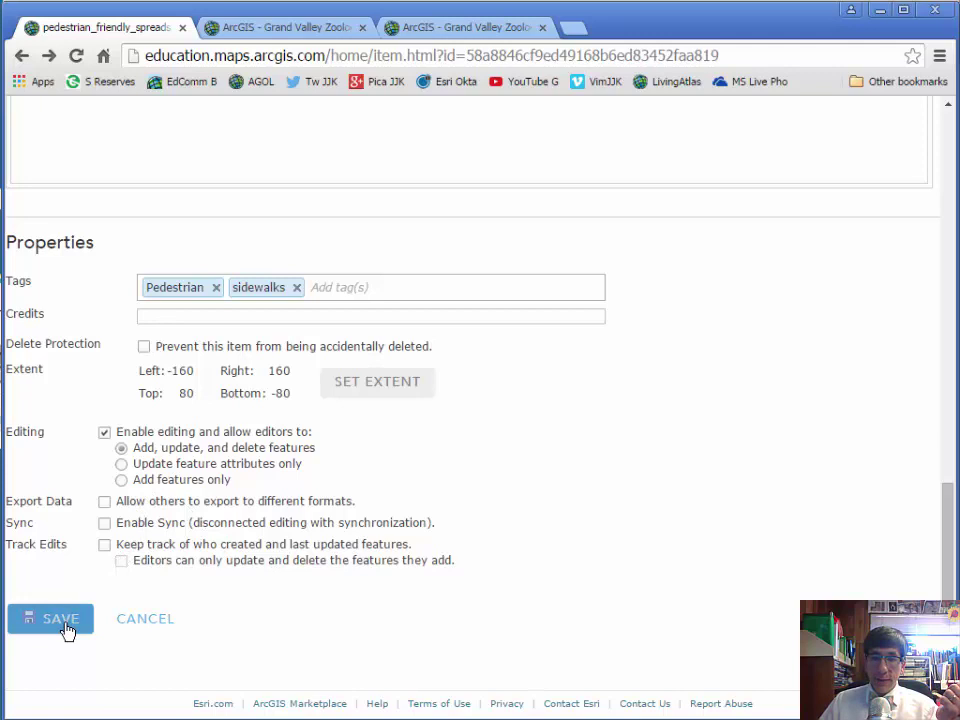
pyautogui.scroll(3, 493, 513)
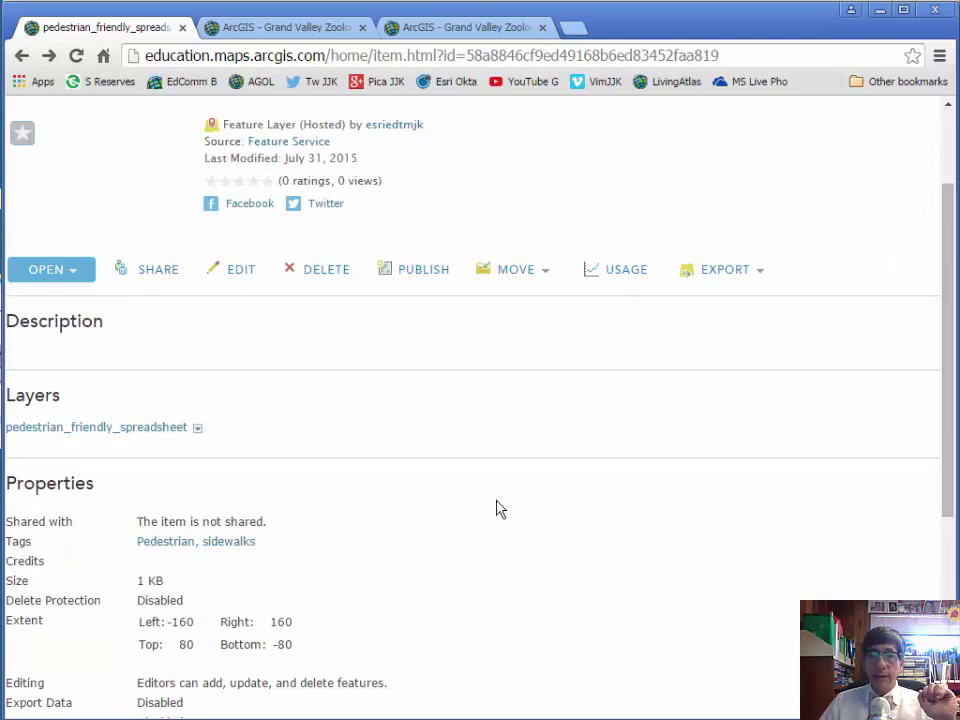
# - Return to My Content and show the actions for the pedestrian_friendly_spreadsheet Feature Layer
pyautogui.scroll(1, 478, 492)
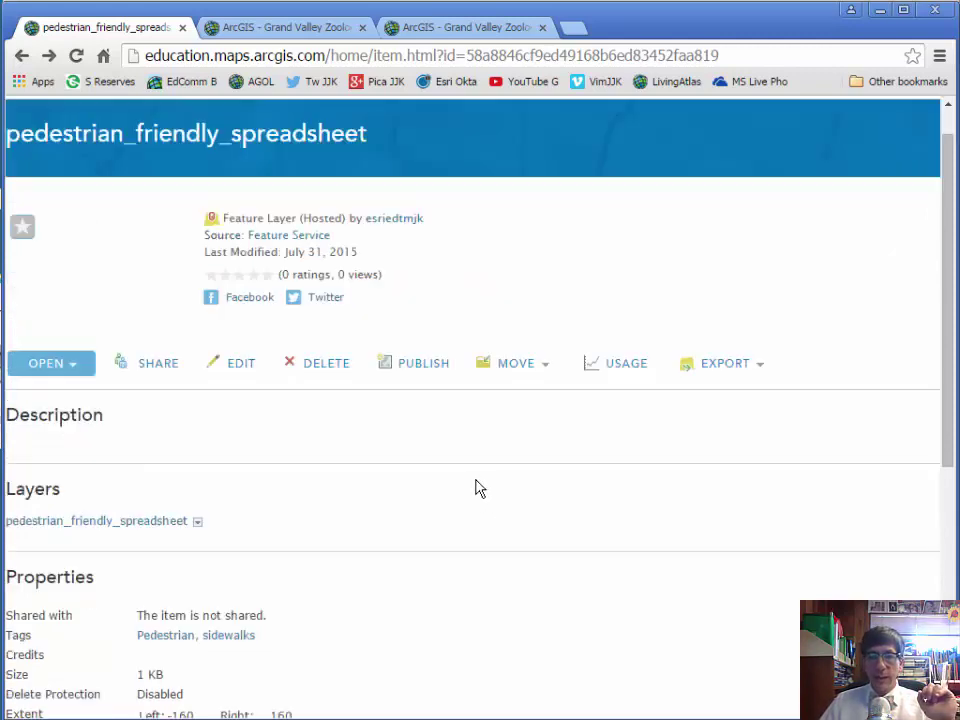
pyautogui.scroll(-1, 350, 470)
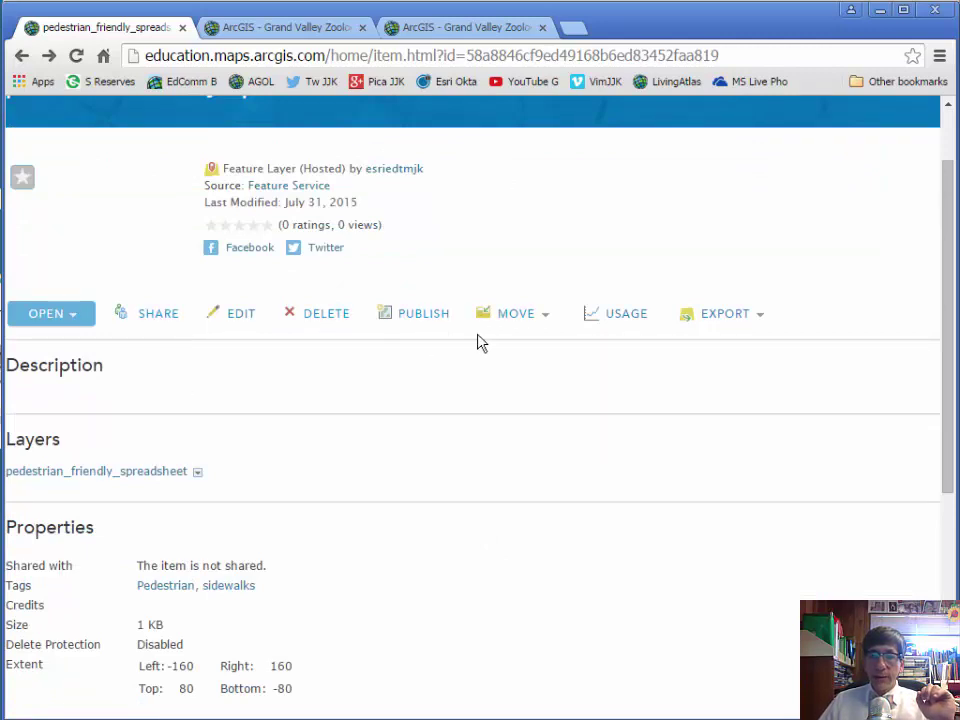
pyautogui.scroll(1, 478, 343)
pyautogui.click(334, 122)
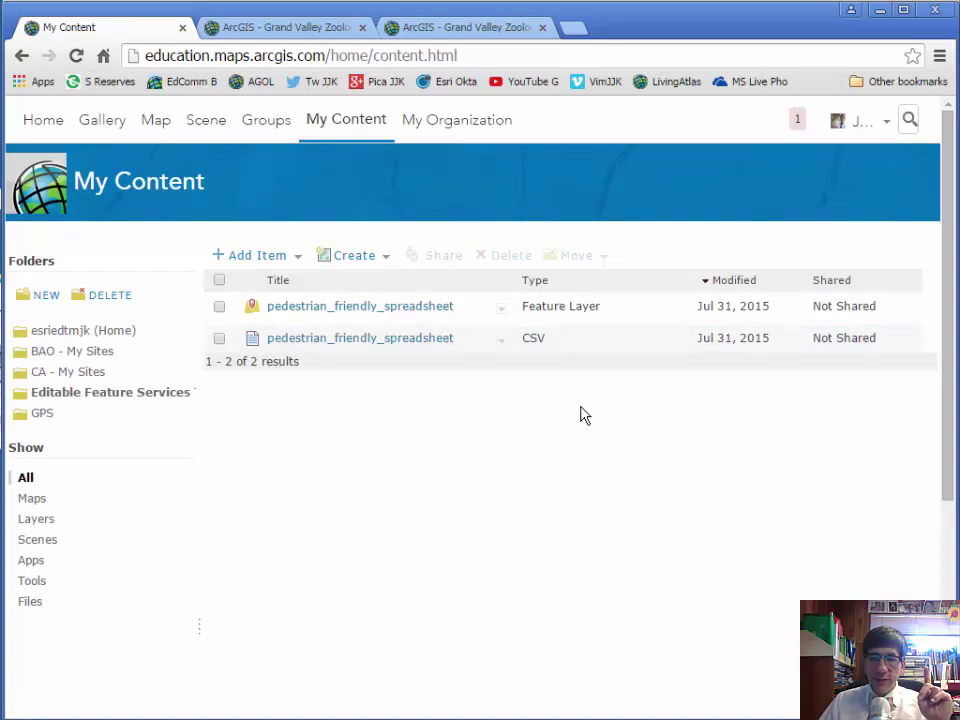
pyautogui.click(503, 310)
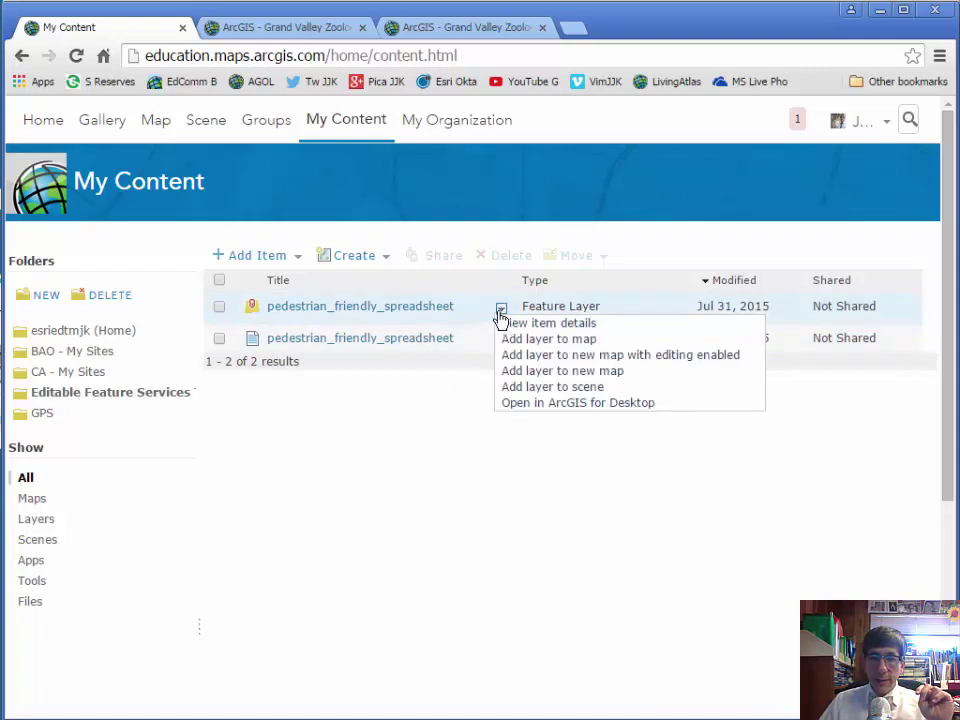
# - Add the pedestrian_friendly_spreadsheet Feature Layer to a new map
pyautogui.click(516, 370)
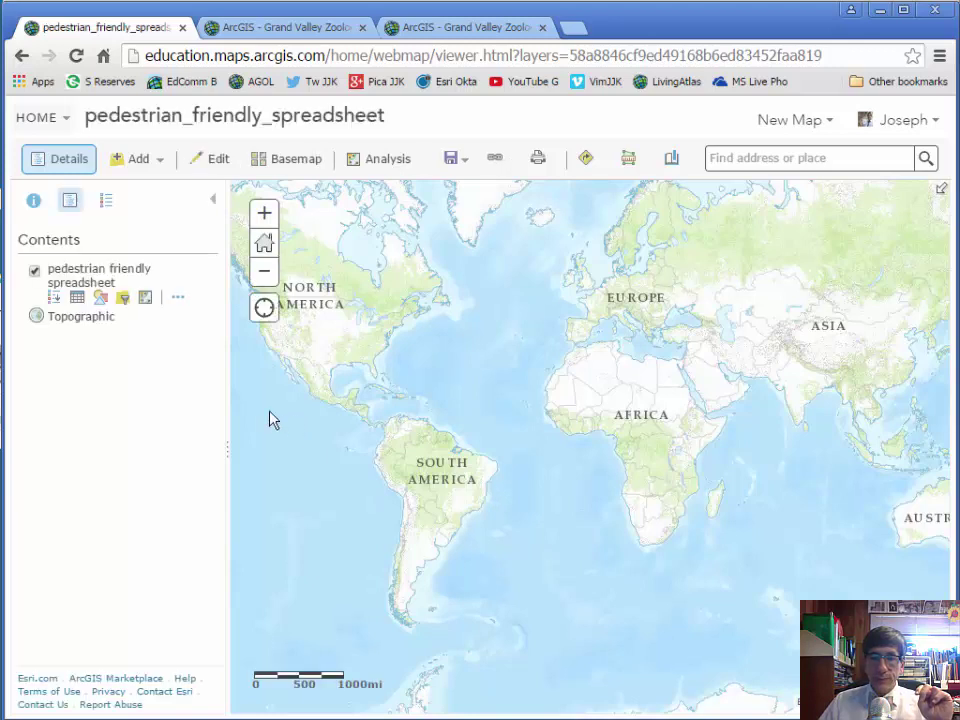
# - Start editing with the New Feature template and search for 'Grand Junction, Co'
pyautogui.click(222, 172)
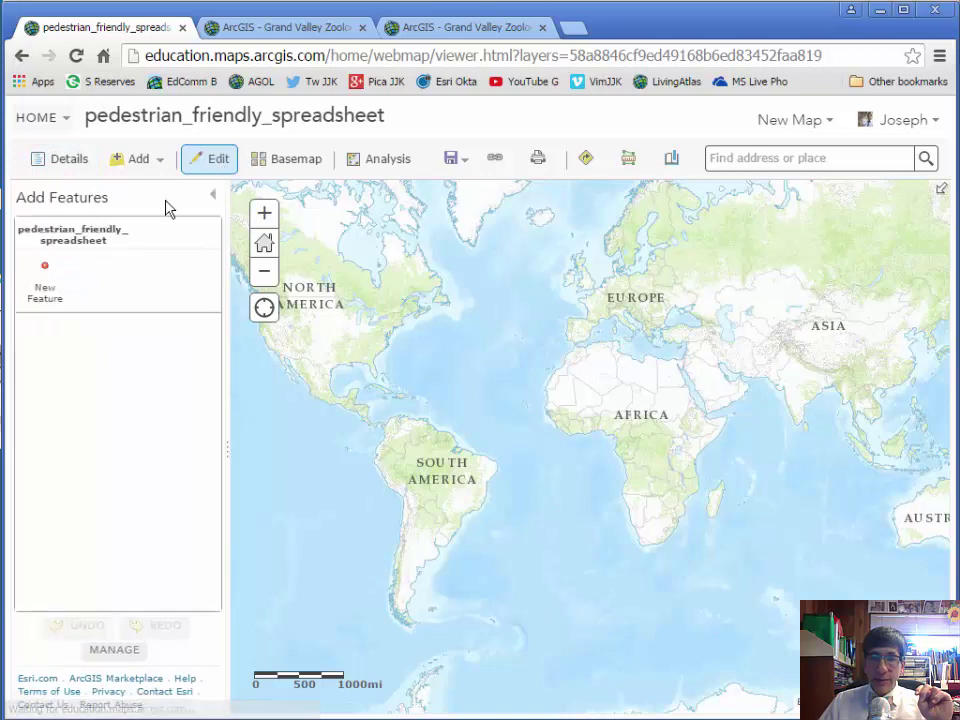
pyautogui.click(45, 280)
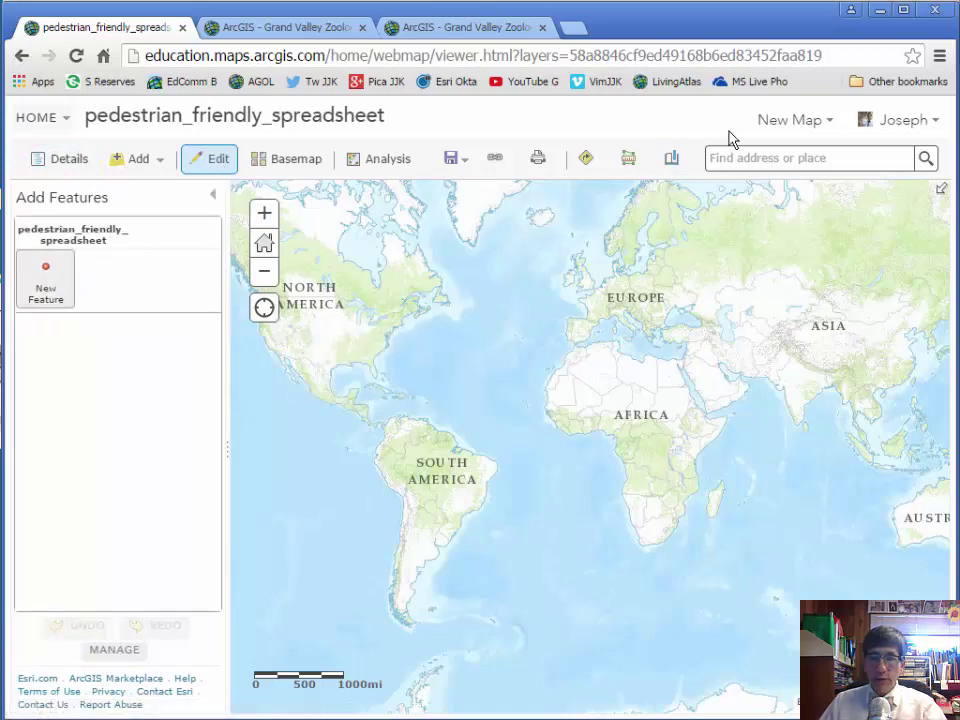
pyautogui.click(745, 157)
pyautogui.write('Grand')
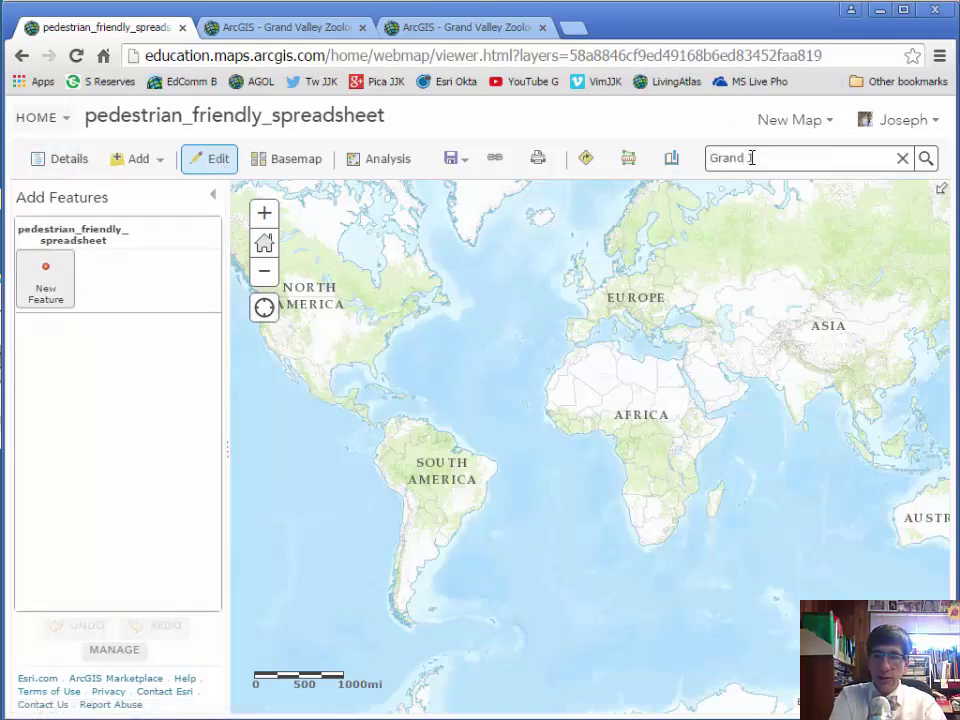
pyautogui.write(' Junction, Co')
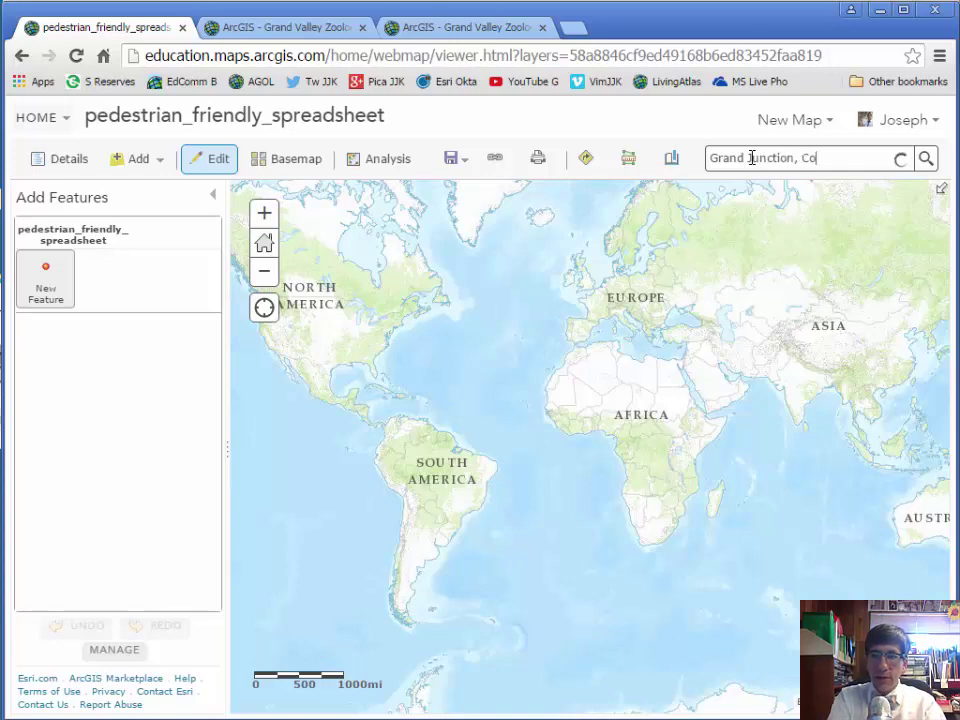
pyautogui.press('Return')
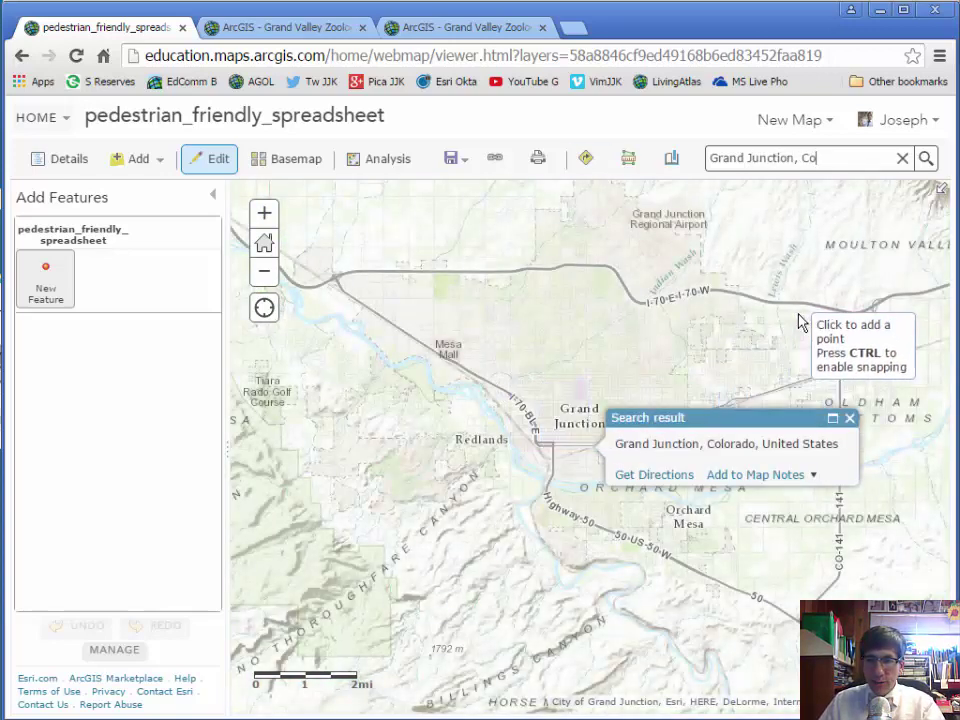
# - Zoom into a Grand Junction neighbourhood and reselect the New Feature point template
pyautogui.moveTo(788, 321); pyautogui.dragTo(580, 472)
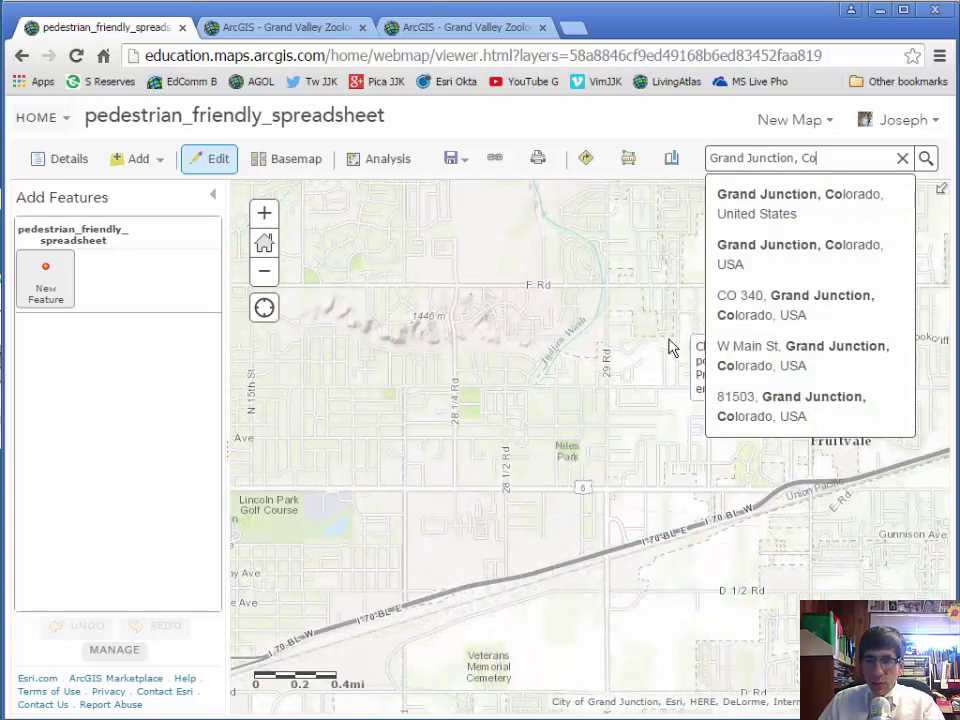
pyautogui.moveTo(624, 415); pyautogui.dragTo(536, 437)
pyautogui.scroll(1, 536, 437)
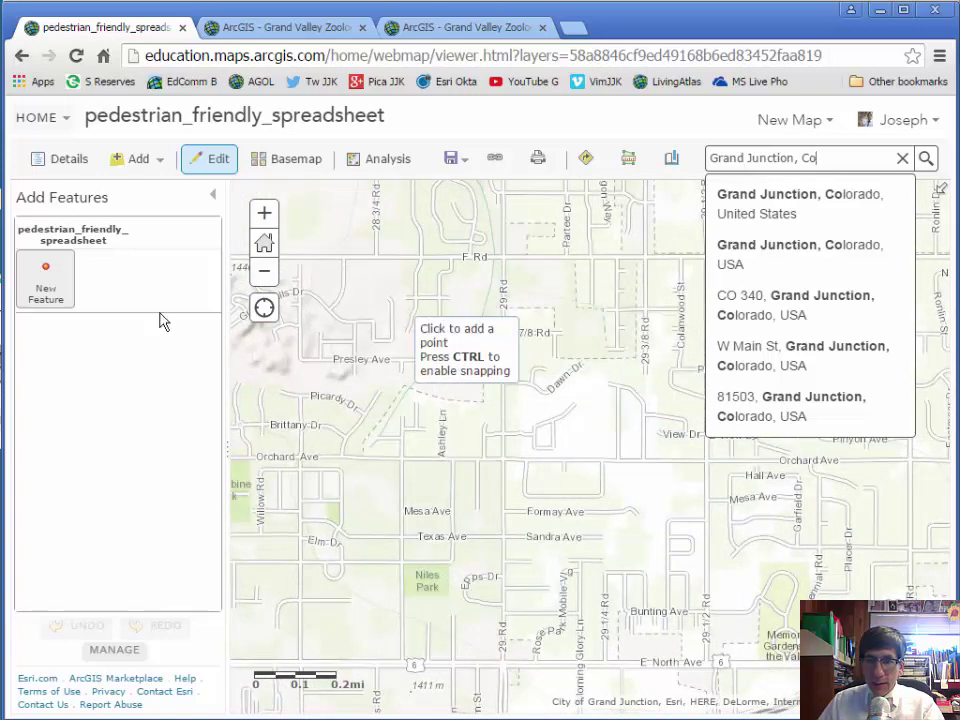
pyautogui.click(43, 279)
pyautogui.click(43, 279)
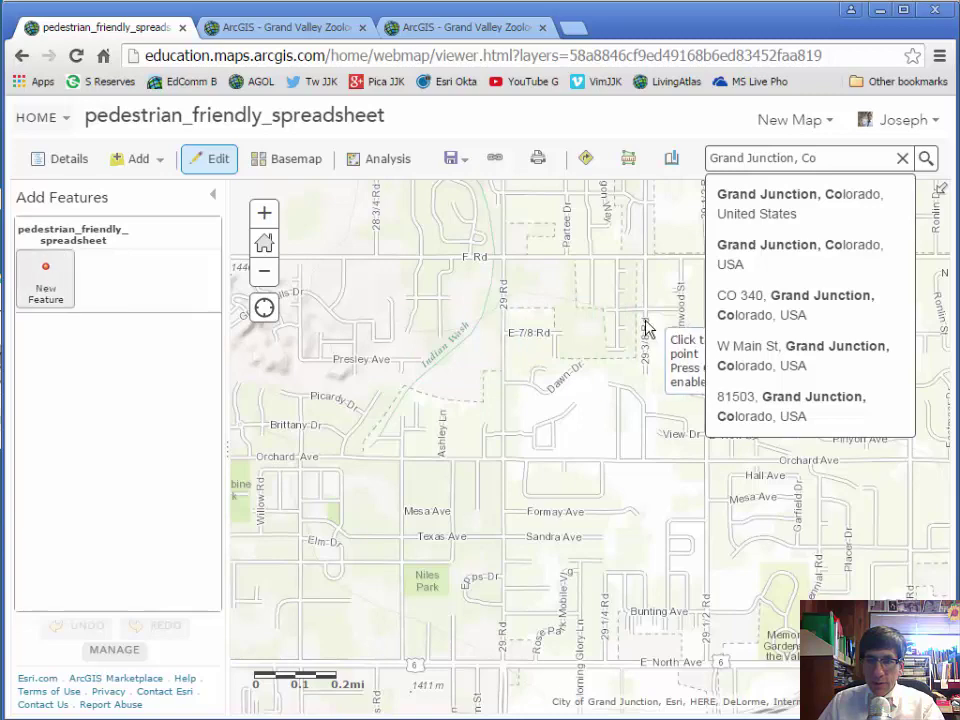
# - Add a point with Grand Junction, USA, a Yes value, and the comment 'Grand Valley Canal'
pyautogui.click(517, 297)
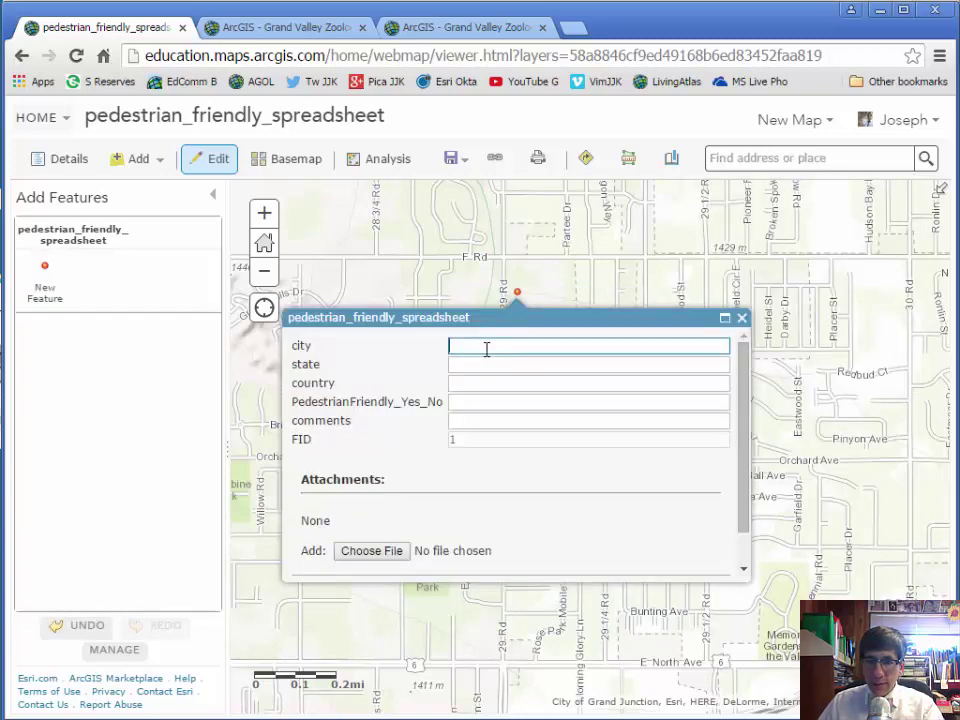
pyautogui.write('Grand J')
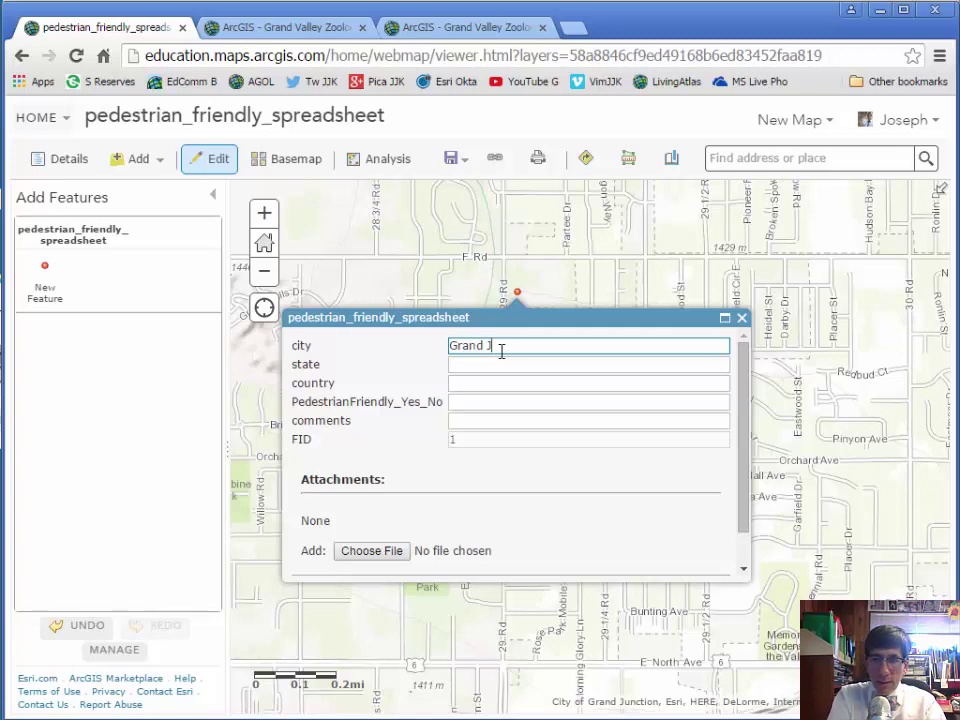
pyautogui.write('unction')
pyautogui.press('Tab')
pyautogui.press('Tab')
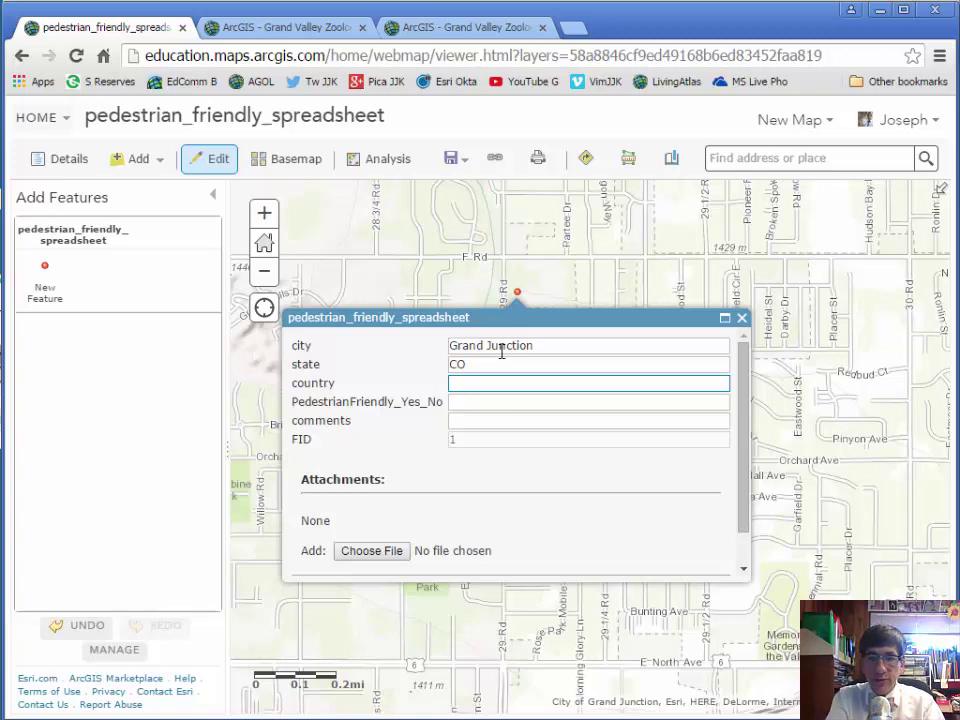
pyautogui.write('USA')
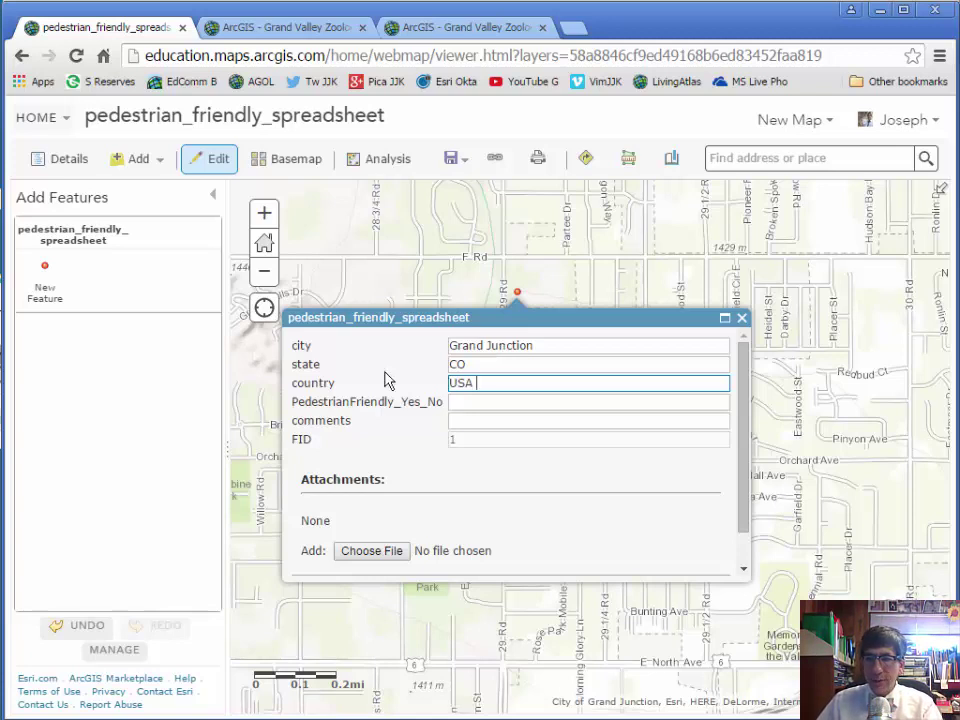
pyautogui.click(477, 403)
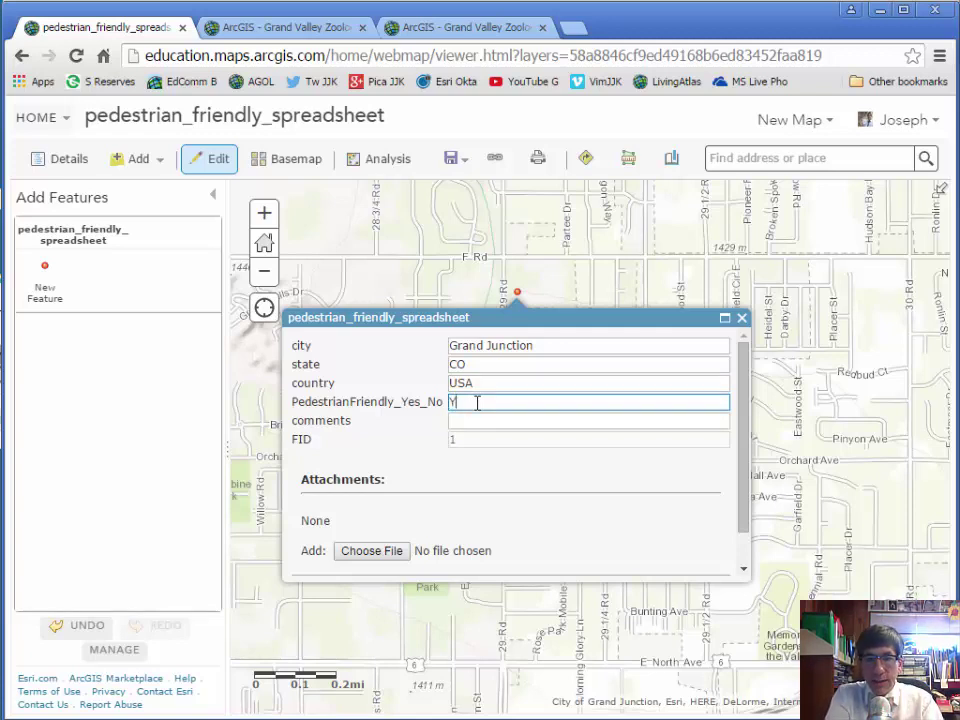
pyautogui.click(464, 420)
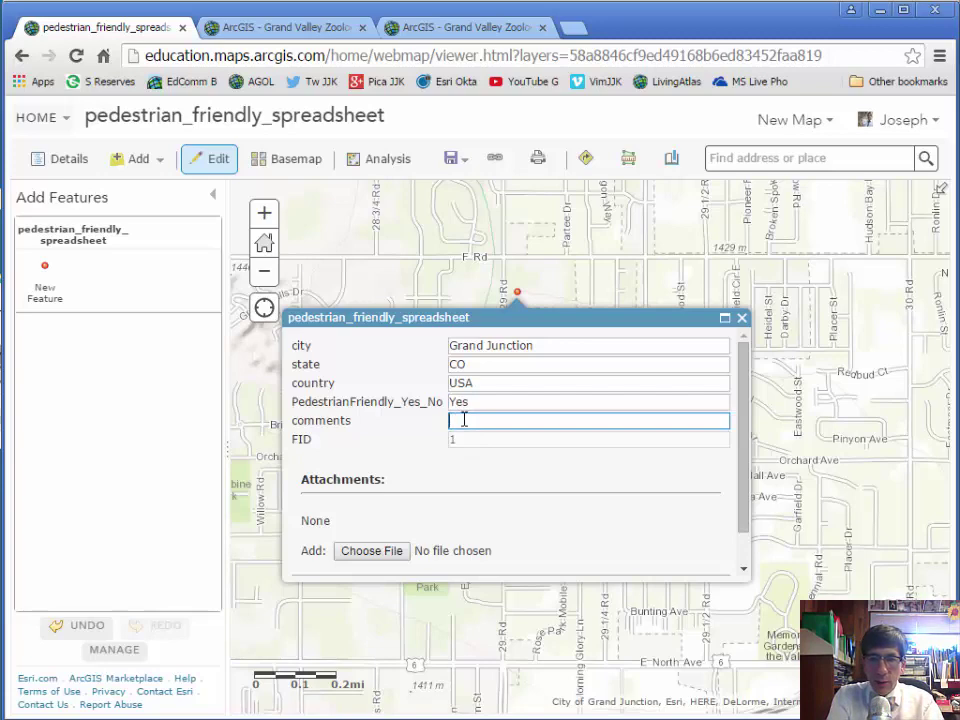
pyautogui.write('Grand Valley Canal')
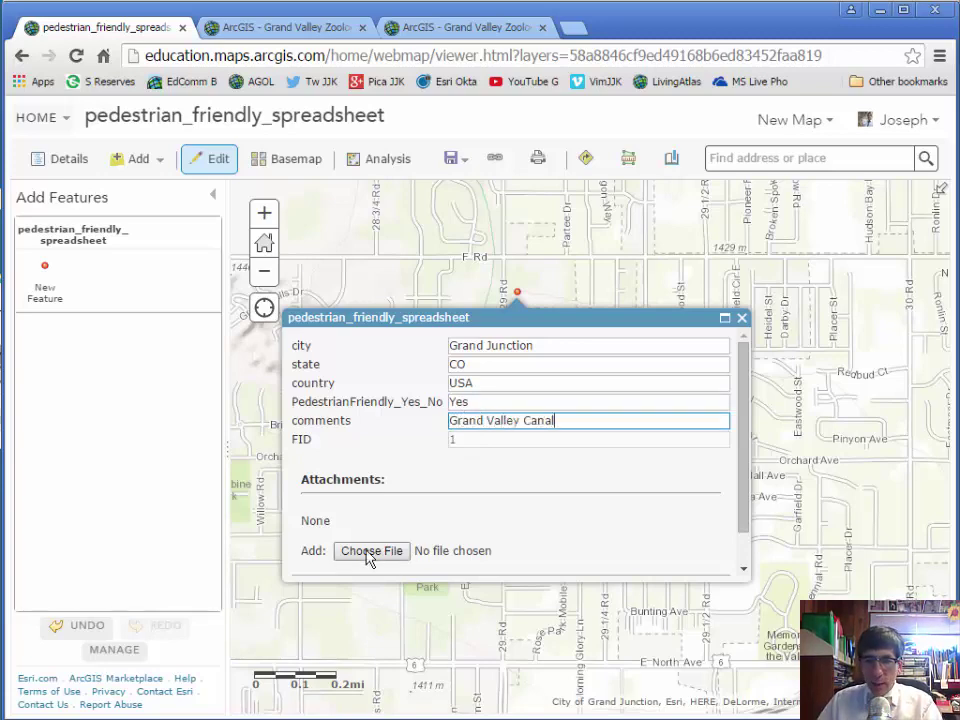
# - Choose canal_path_sm.jpg from poster > mesa_county_may15 as the point's attachment
pyautogui.click(370, 553)
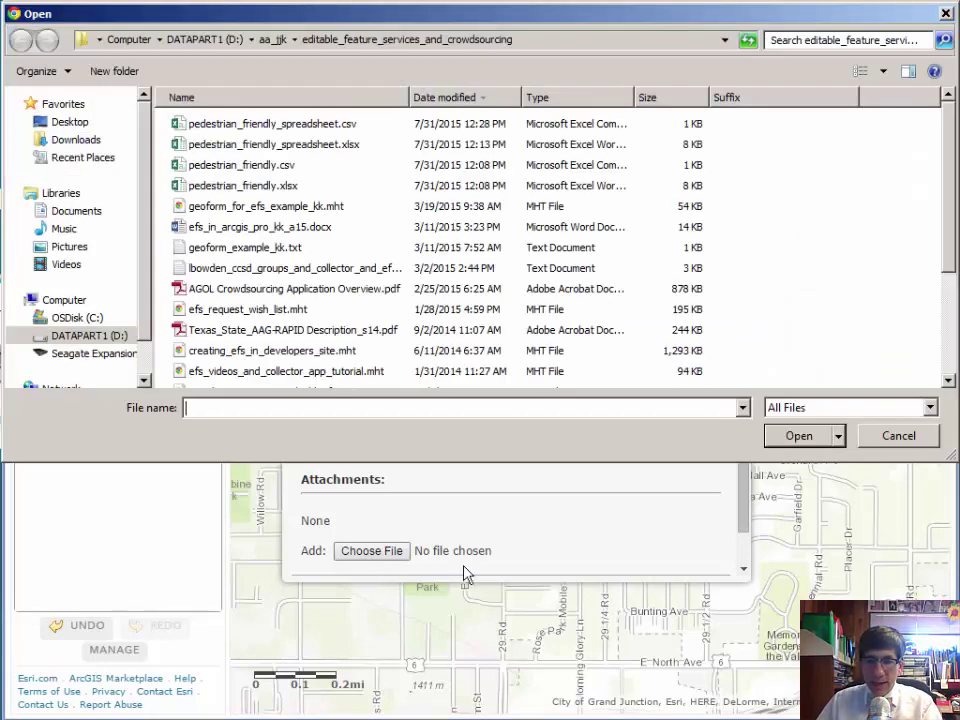
pyautogui.click(273, 39)
pyautogui.scroll(-10, 291, 305)
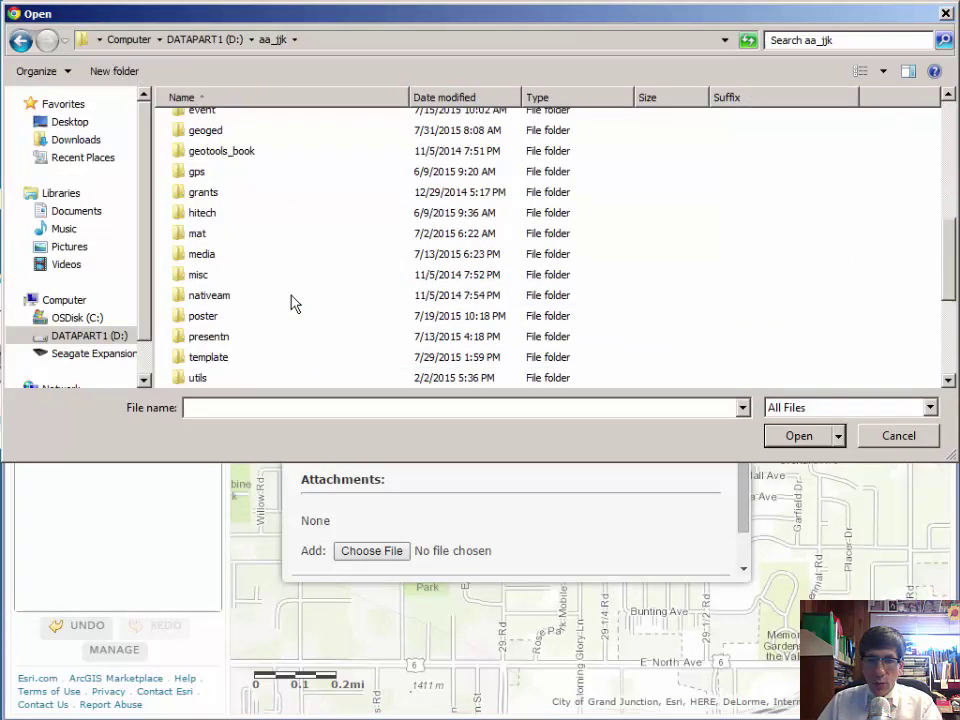
pyautogui.scroll(3, 276, 303)
pyautogui.doubleClick(203, 263)
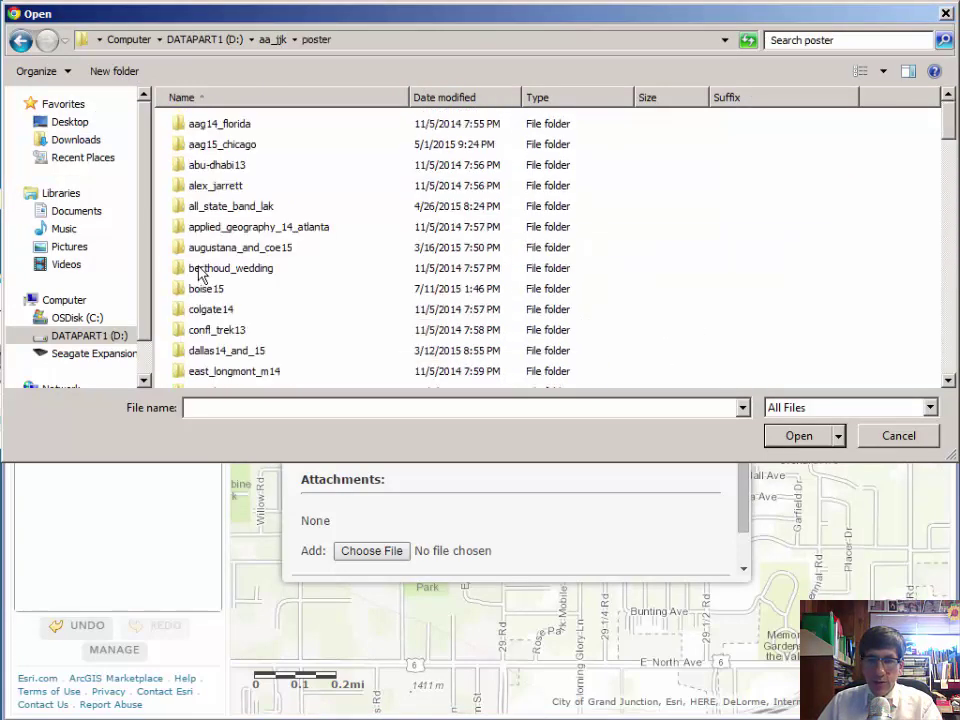
pyautogui.scroll(-7, 246, 317)
pyautogui.scroll(-7, 242, 318)
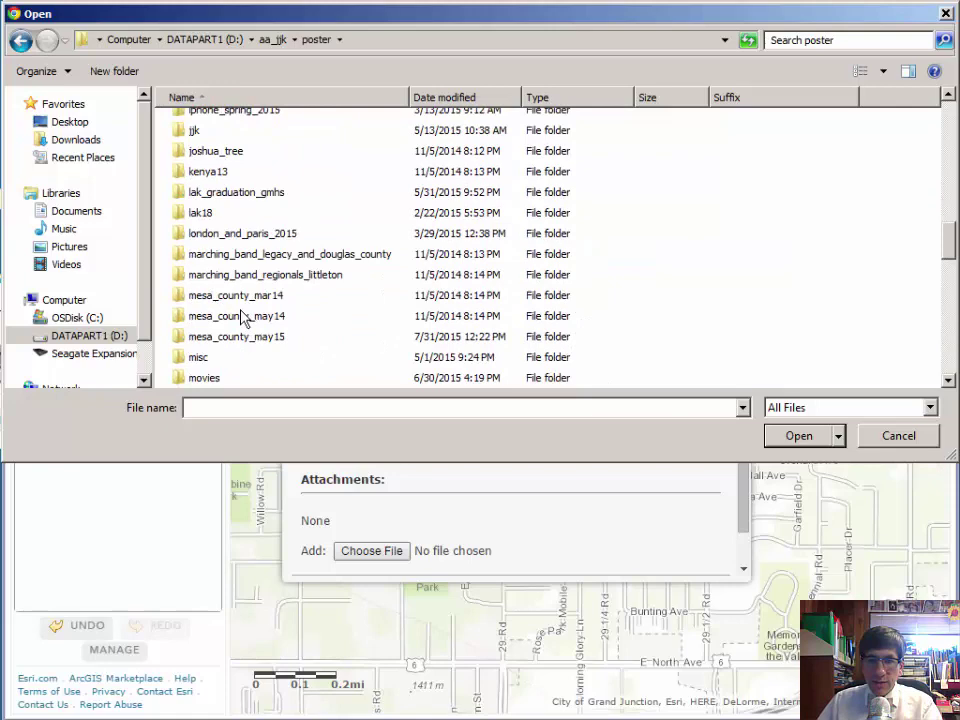
pyautogui.doubleClick(238, 338)
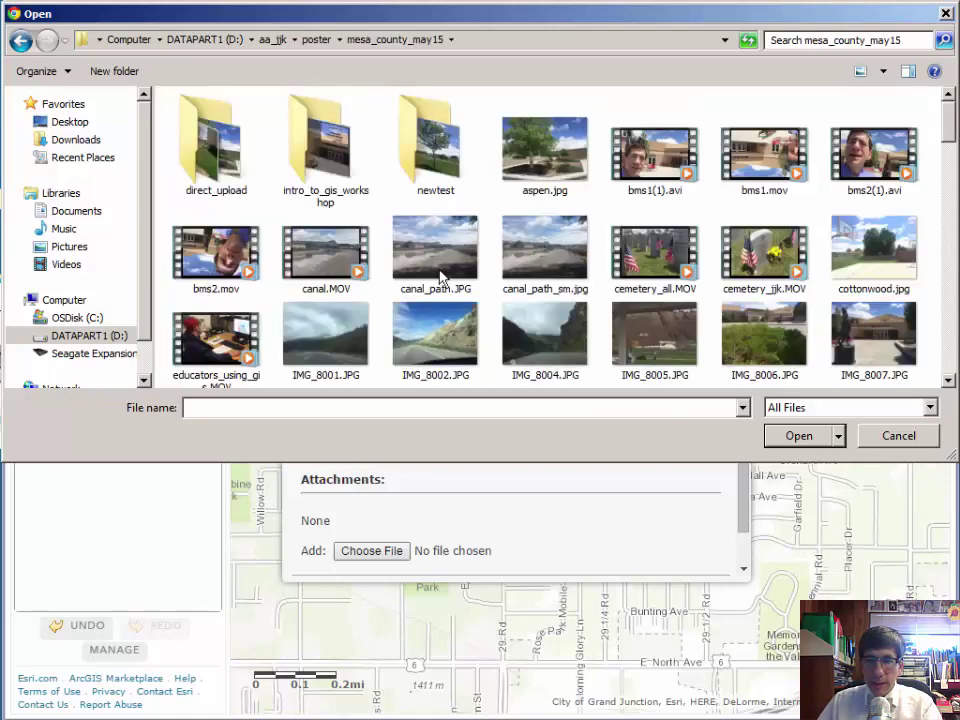
pyautogui.doubleClick(545, 252)
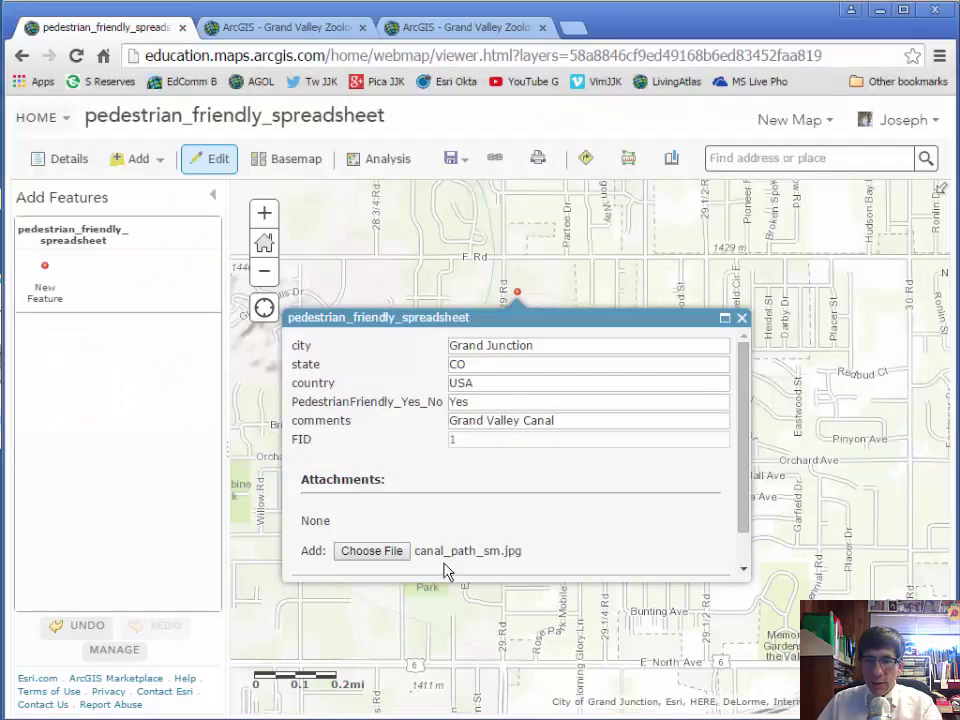
# - Close the point's attribute form and exit editing mode
pyautogui.moveTo(743, 508); pyautogui.dragTo(743, 553)
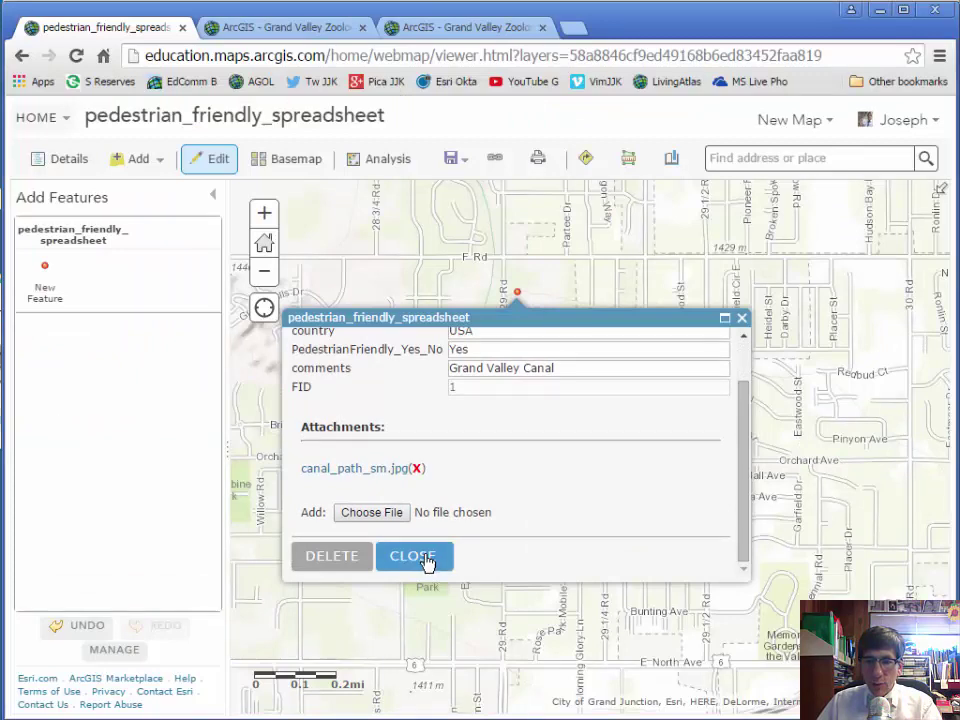
pyautogui.click(426, 563)
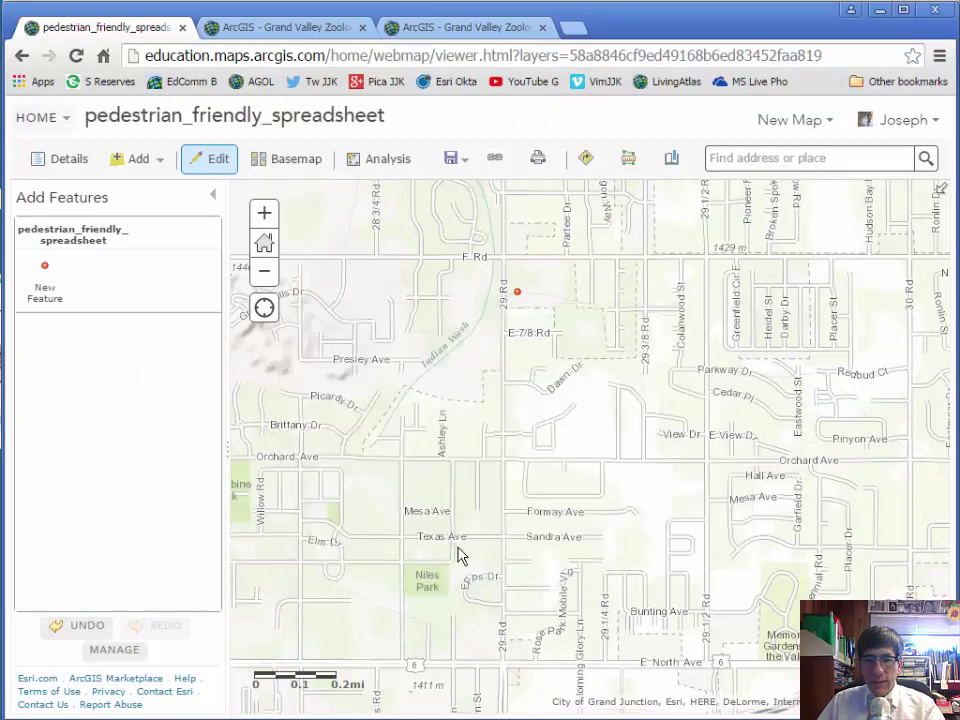
pyautogui.click(210, 166)
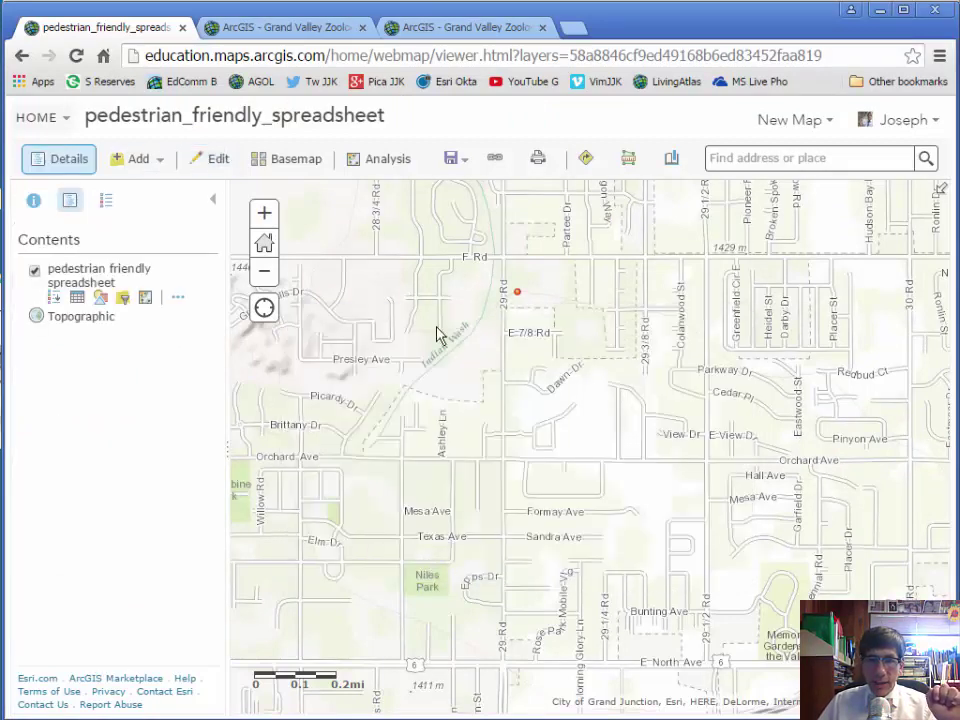
# - Verify the canal point's canal_path_sm.jpg attachment opens, then copy the map's web address
pyautogui.click(517, 296)
pyautogui.click(490, 532)
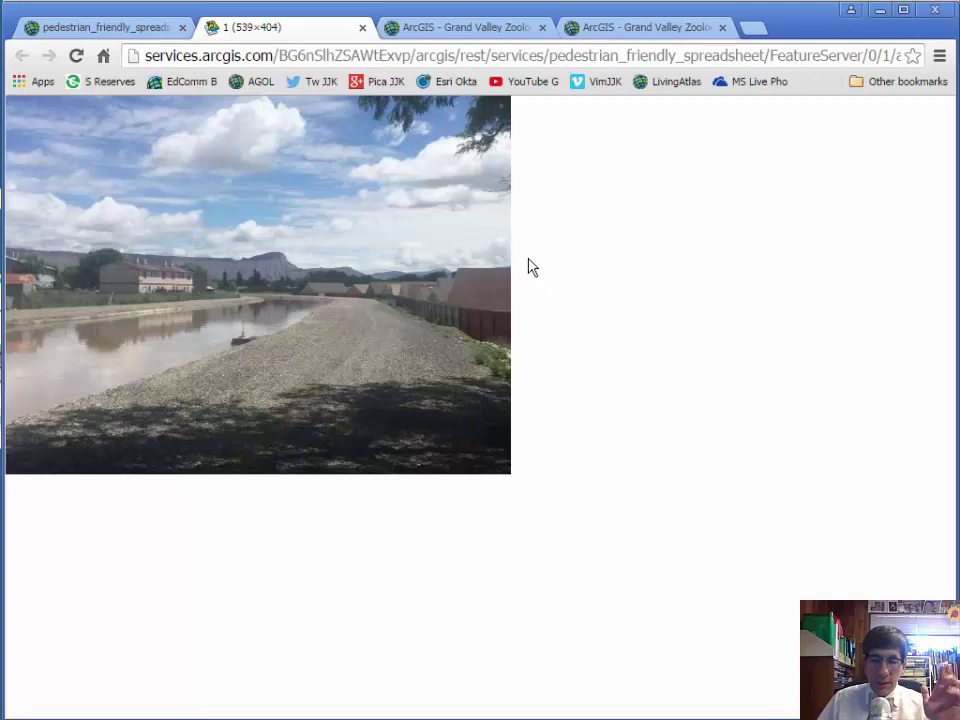
pyautogui.click(362, 28)
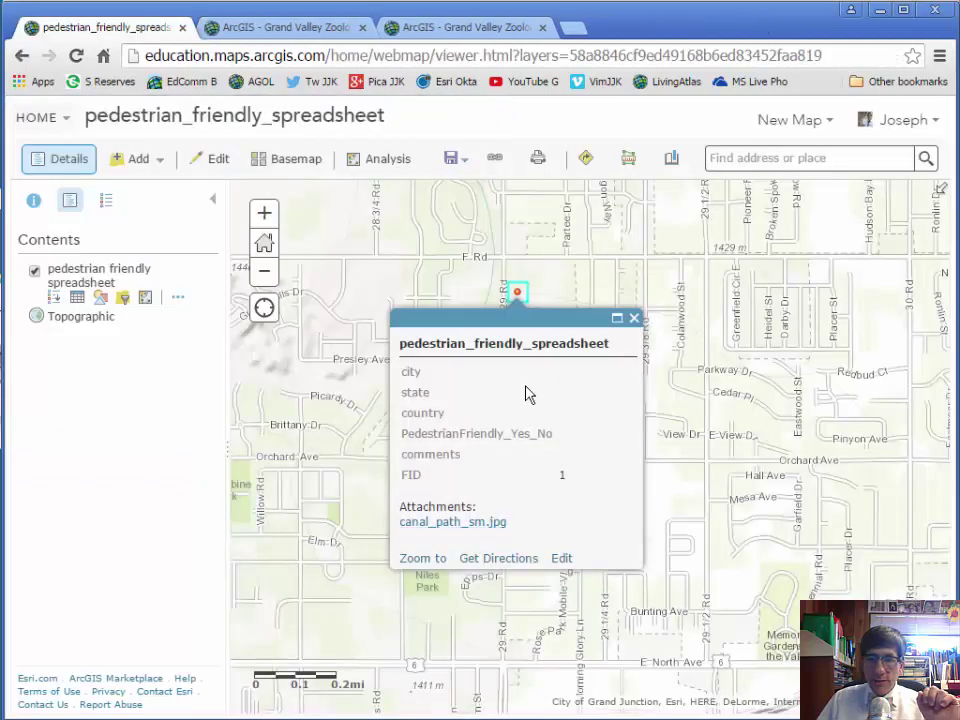
pyautogui.click(633, 318)
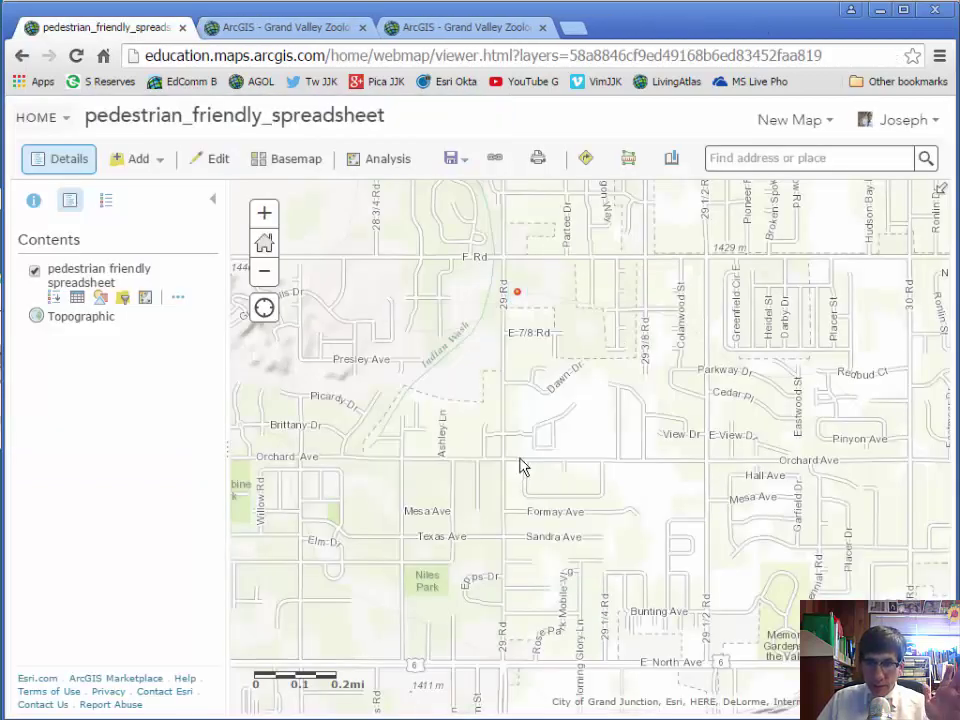
pyautogui.hotkey('ctrl', 'l')
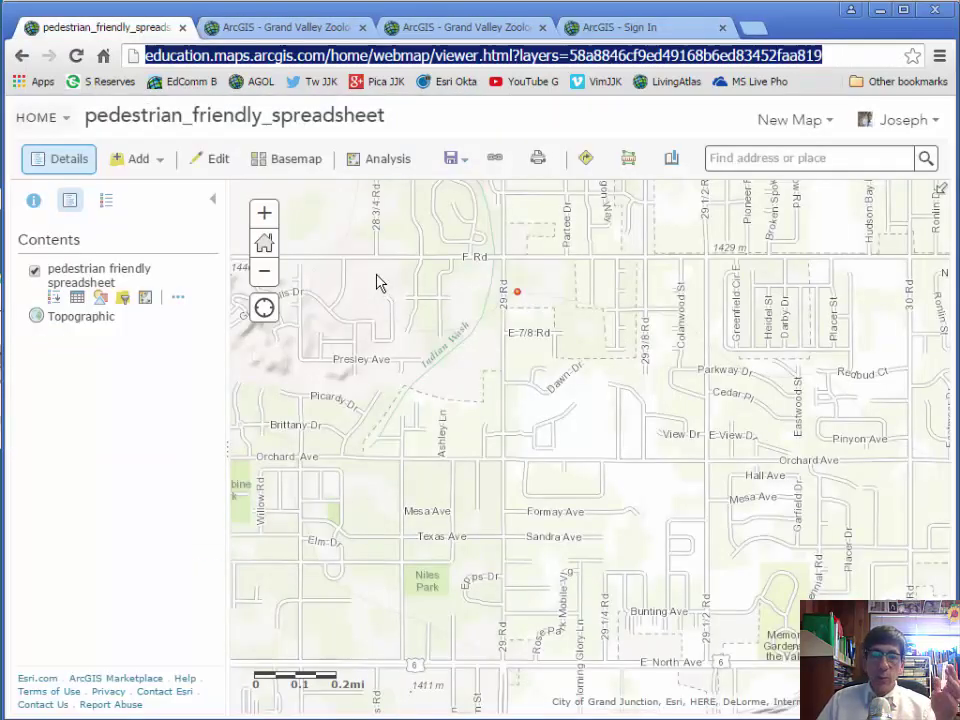
# - Save the web map with the title 'Pedestrian Friendly Map'
pyautogui.click(458, 160)
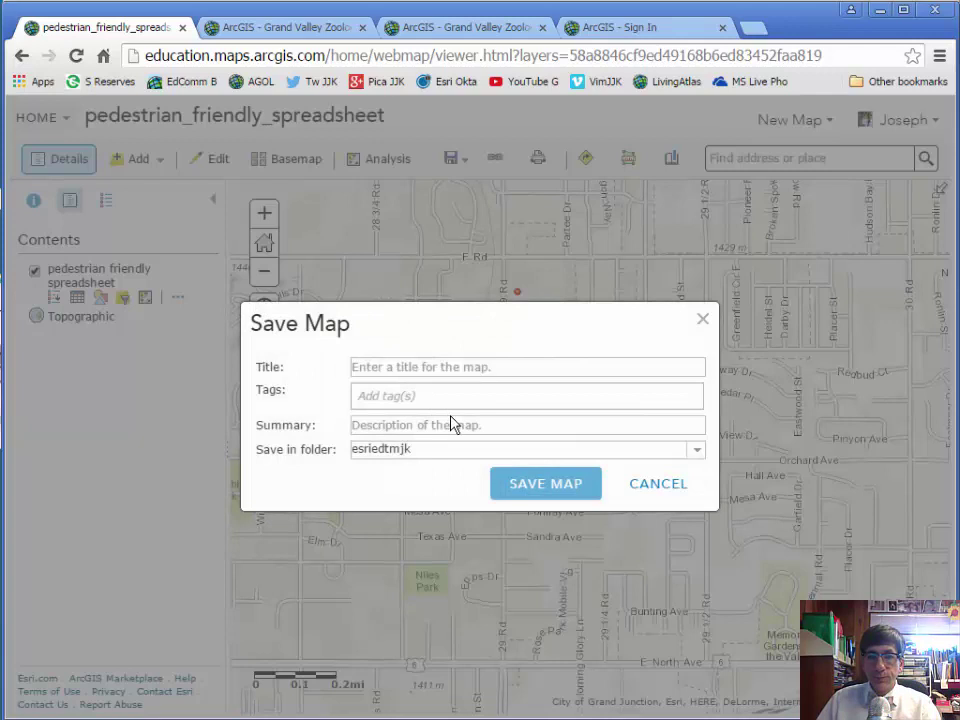
pyautogui.click(452, 367)
pyautogui.write('Pedestrian ')
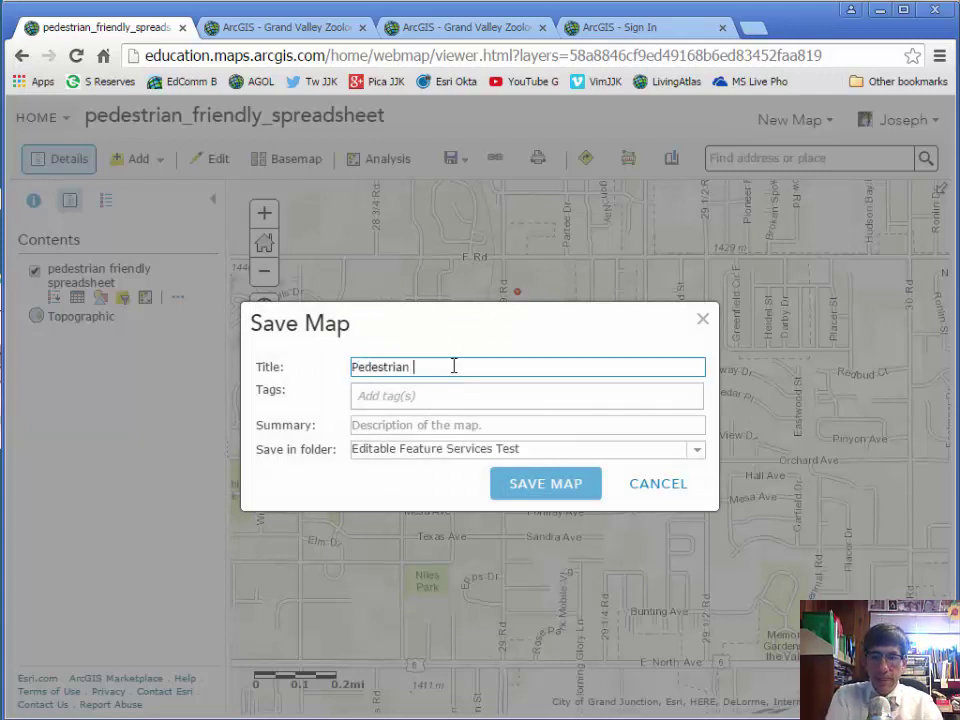
pyautogui.write('Friendly Ma')
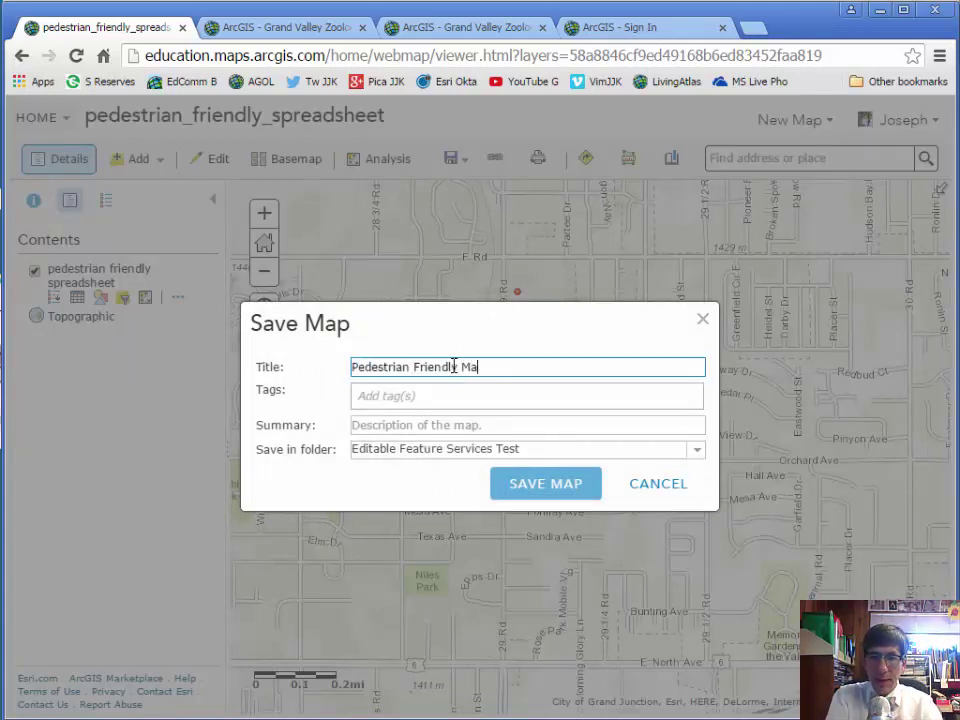
pyautogui.write('p')
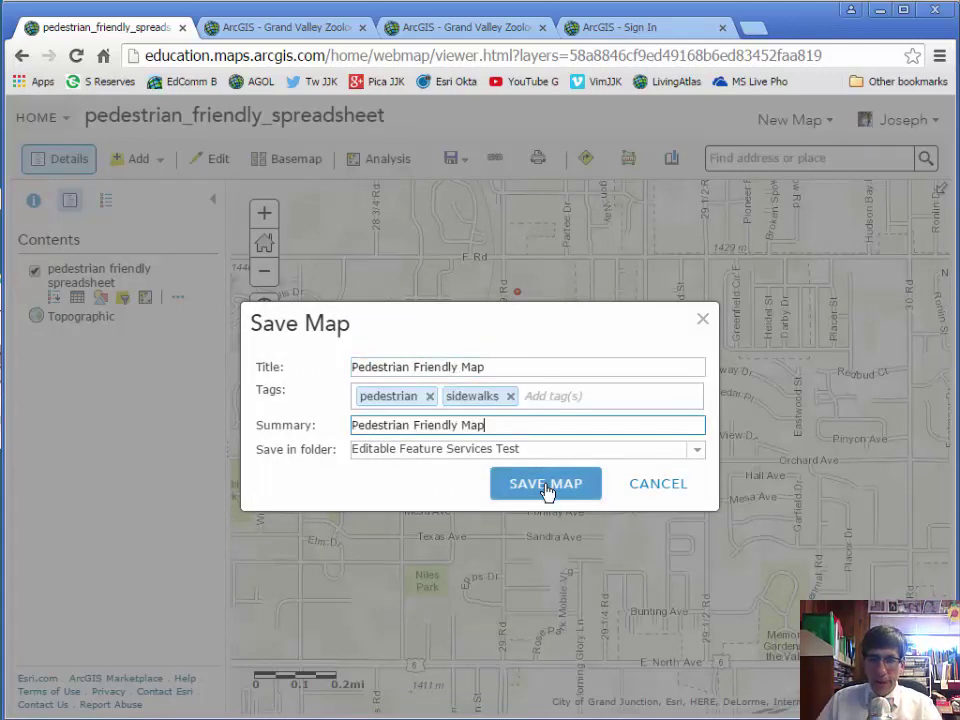
pyautogui.click(545, 485)
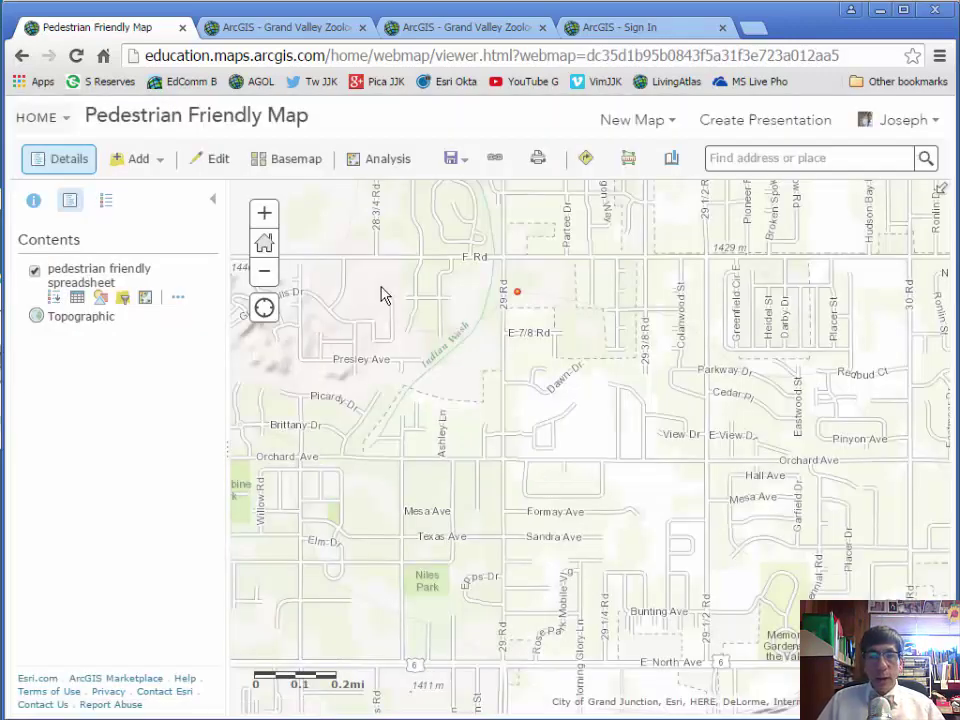
# - Share Pedestrian Friendly Map with Everyone (public) and finish sharing
pyautogui.click(493, 161)
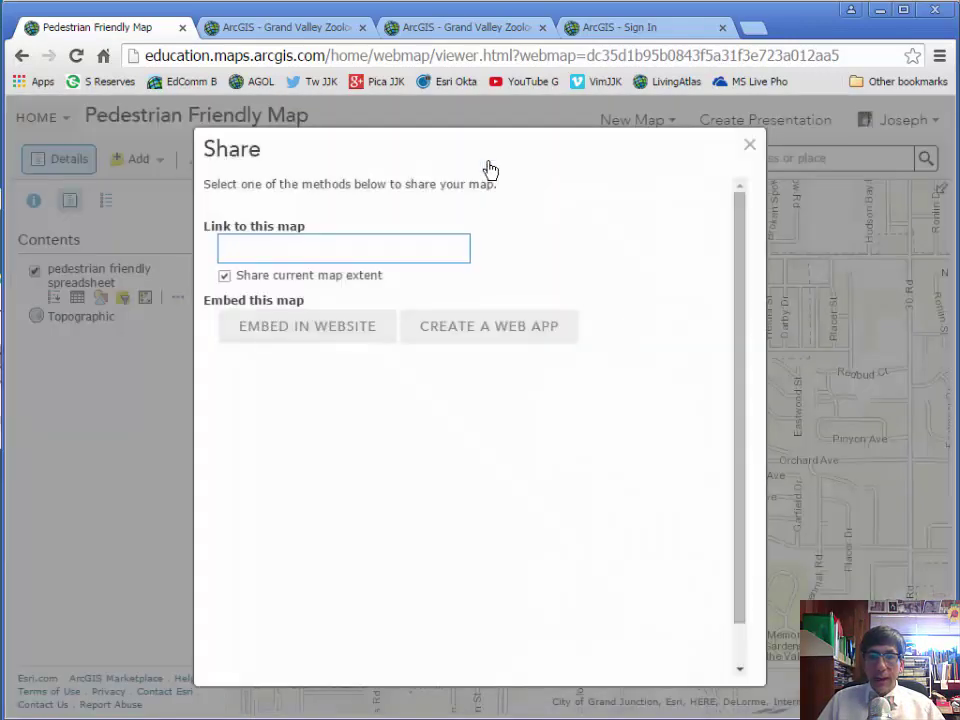
pyautogui.click(225, 246)
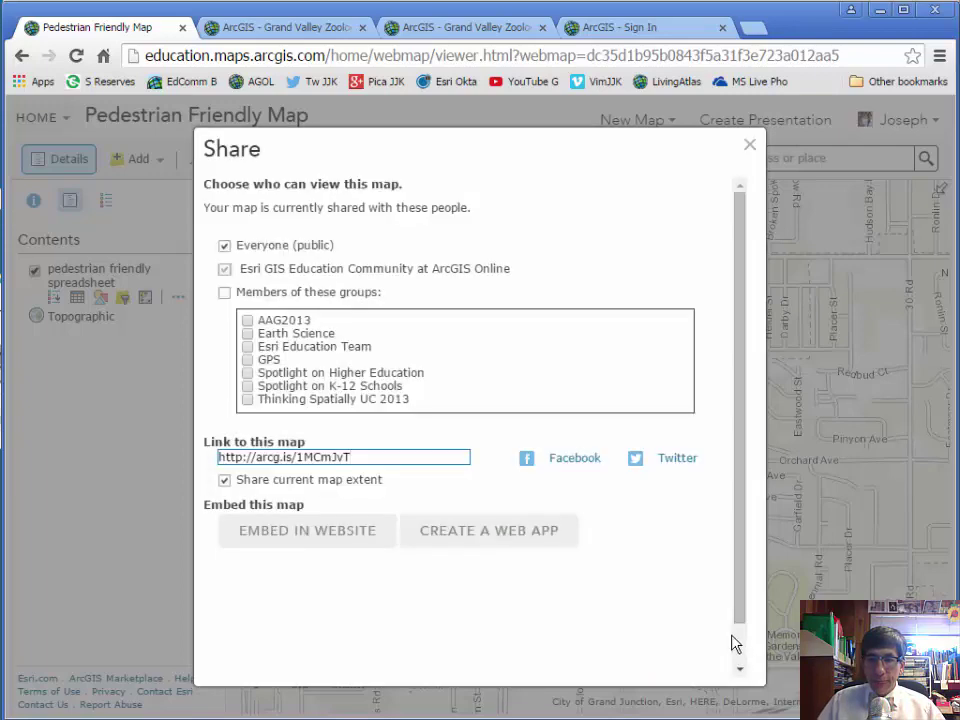
pyautogui.scroll(-1, 737, 643)
pyautogui.click(692, 657)
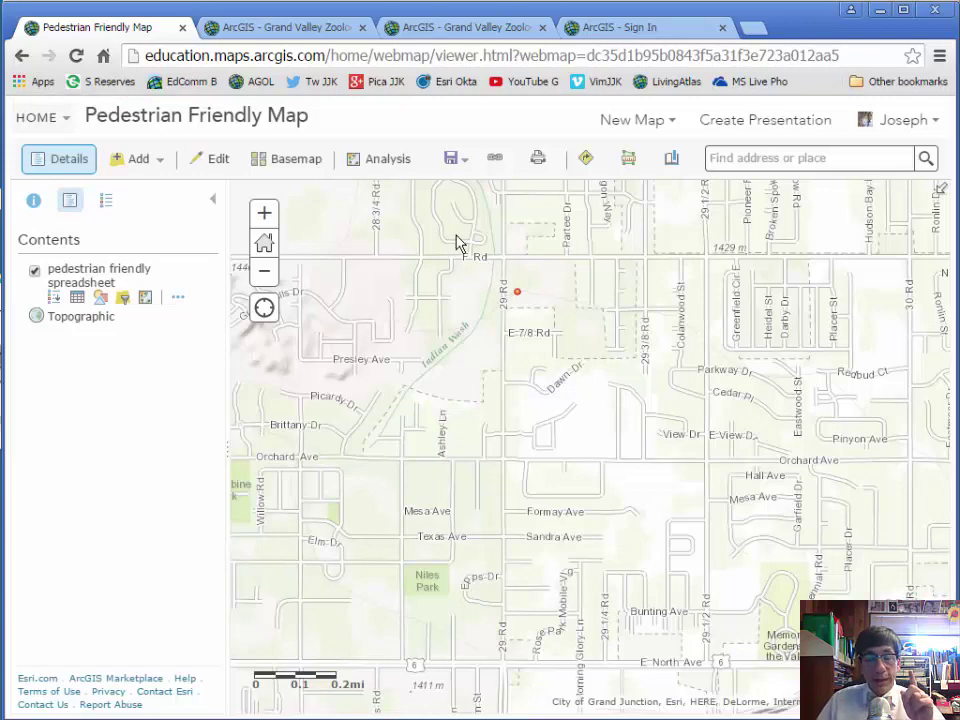
pyautogui.click(376, 58)
pyautogui.hotkey('ctrl', 'c')
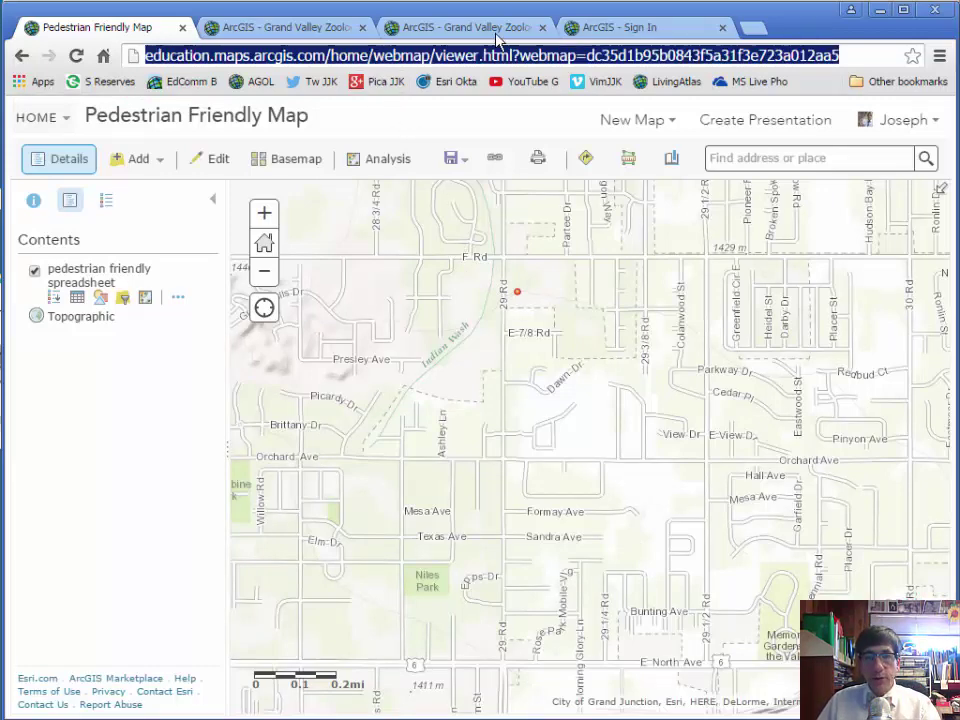
pyautogui.click(613, 28)
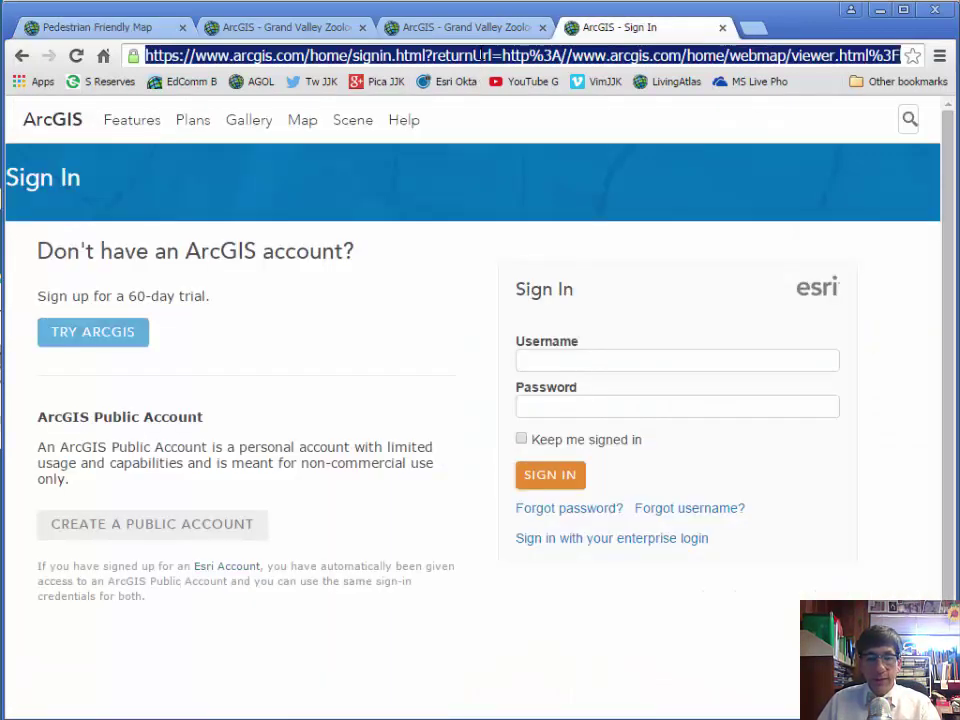
pyautogui.hotkey('ctrl', 'v')
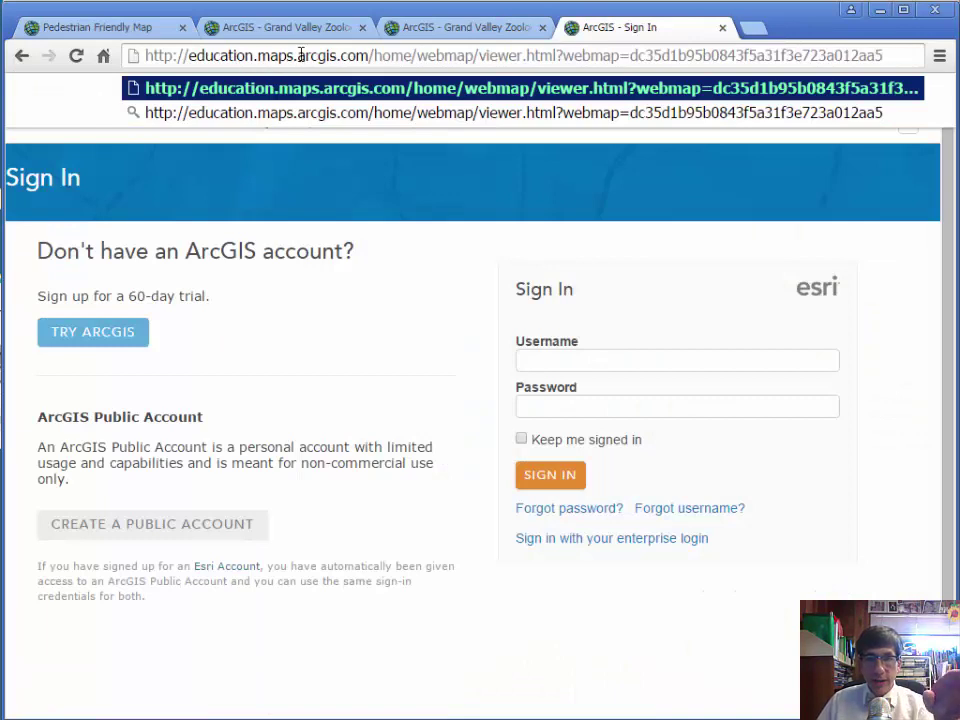
pyautogui.moveTo(299, 55); pyautogui.dragTo(80, 70)
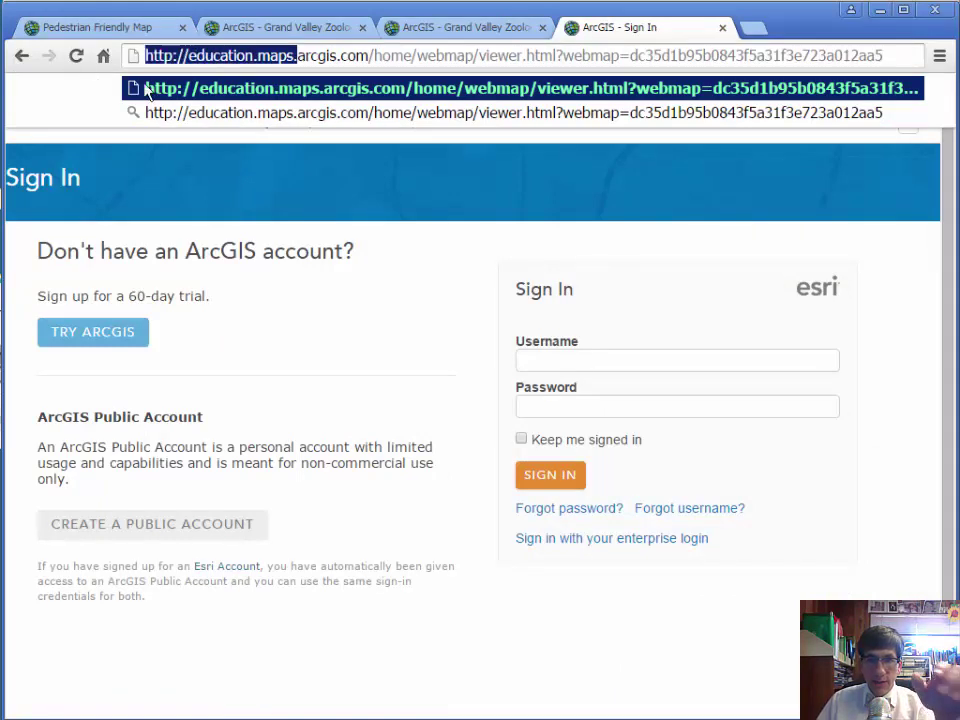
pyautogui.write('www.')
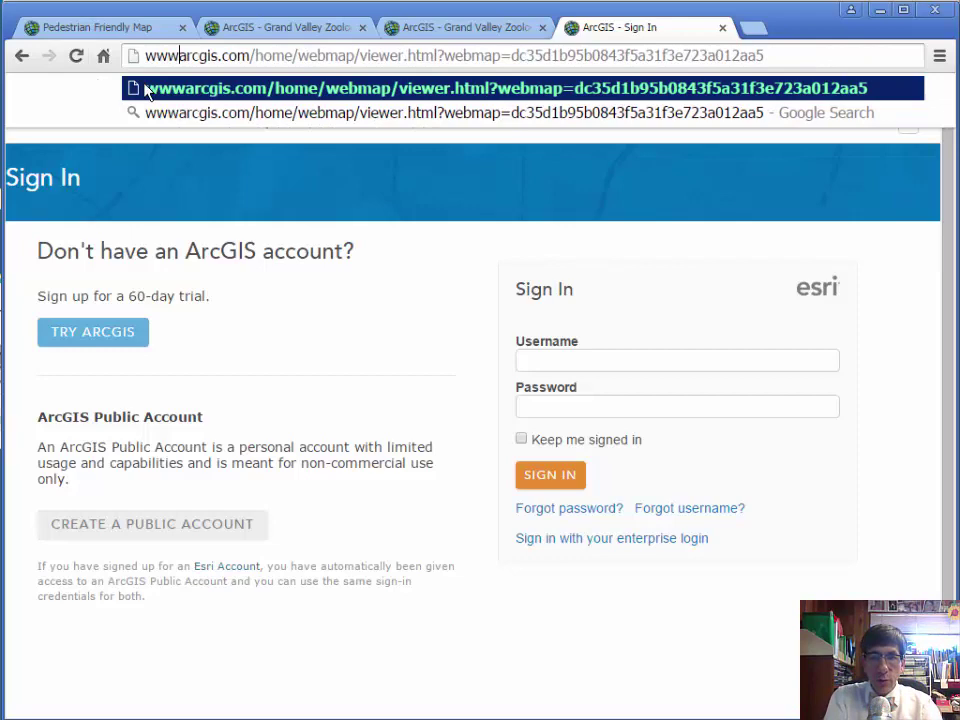
pyautogui.press('Return')
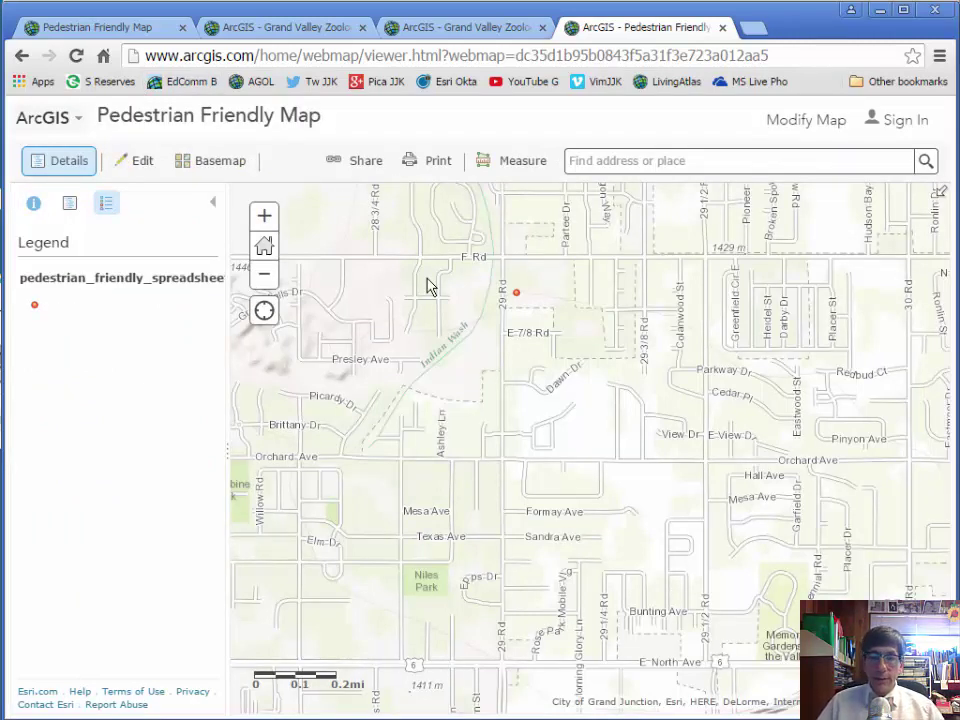
# - In edit mode, add a new point just south of E 7/8 Rd
pyautogui.click(140, 161)
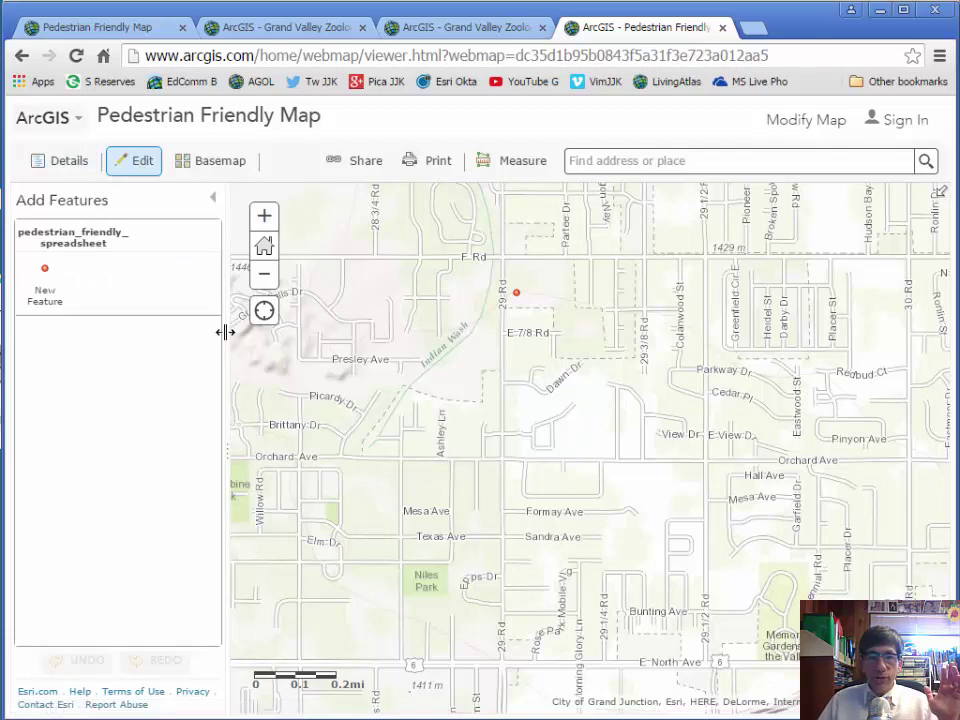
pyautogui.click(38, 282)
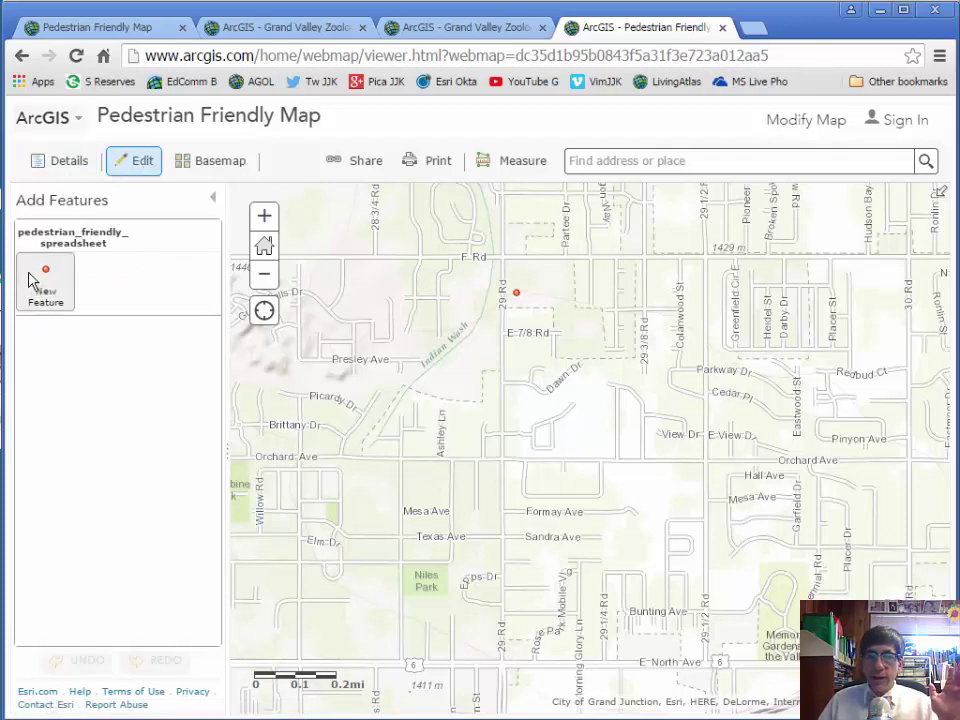
pyautogui.click(502, 362)
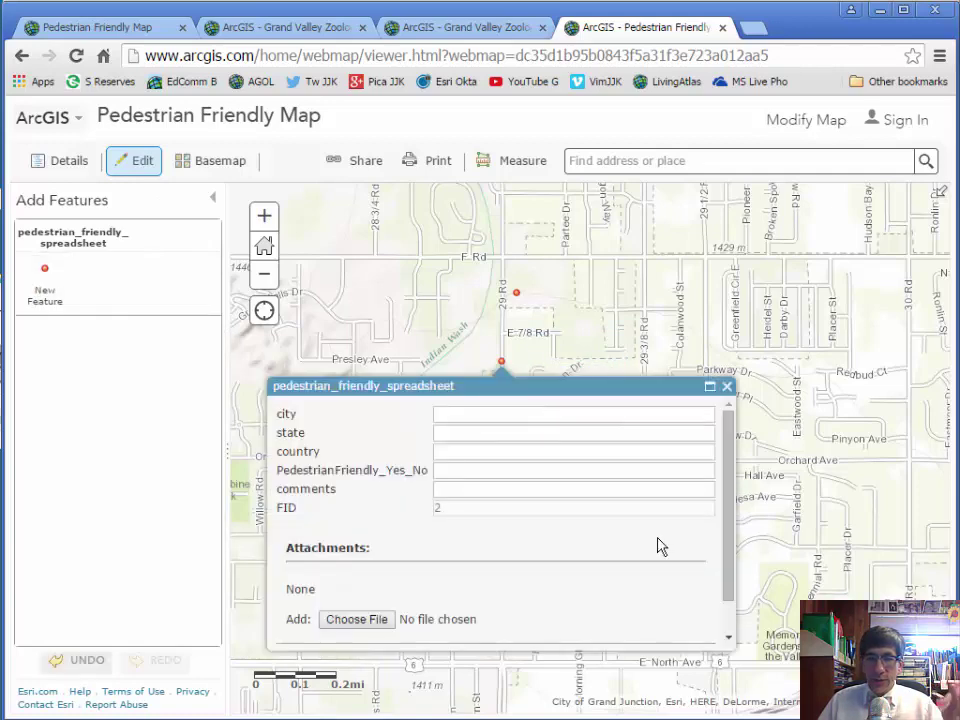
pyautogui.click(727, 387)
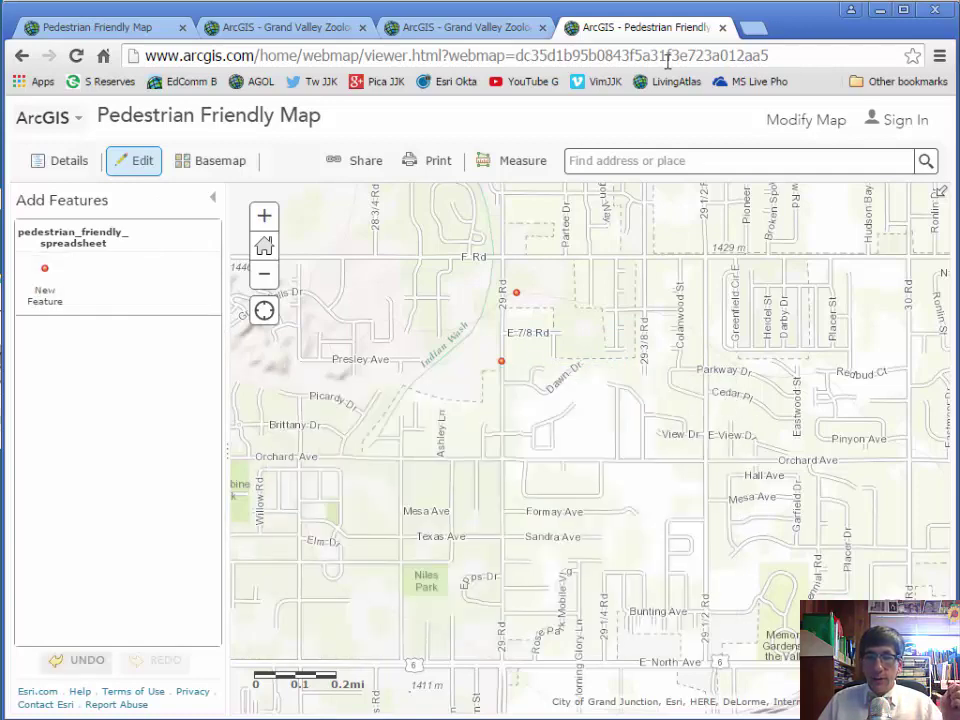
# - Close the public map tab and restyle the spreadsheet layer's points with the people symbol
pyautogui.click(722, 27)
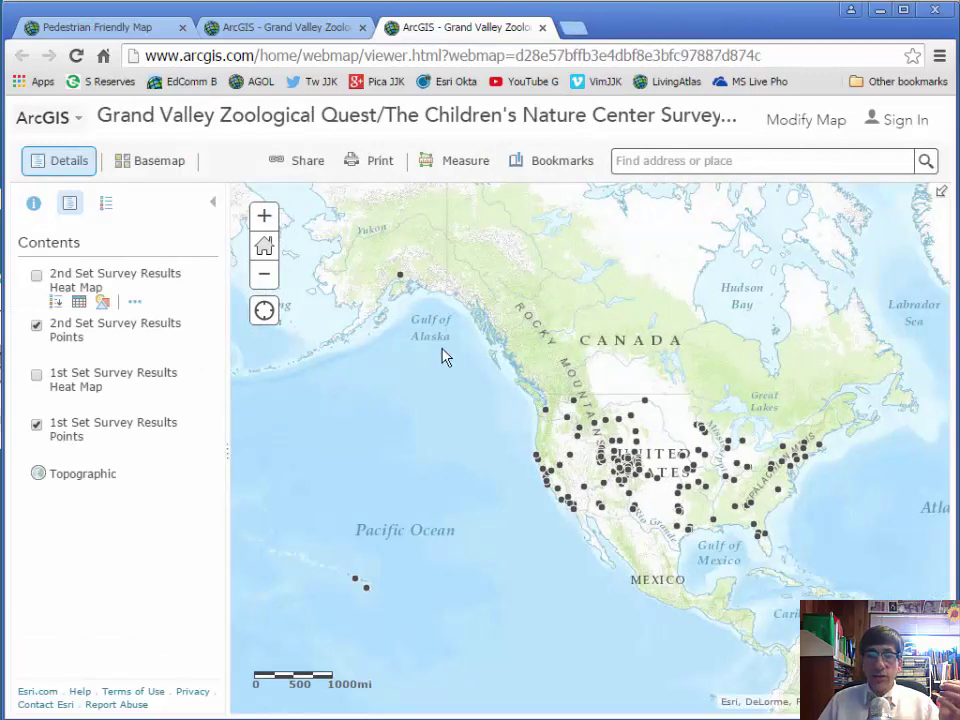
pyautogui.click(55, 28)
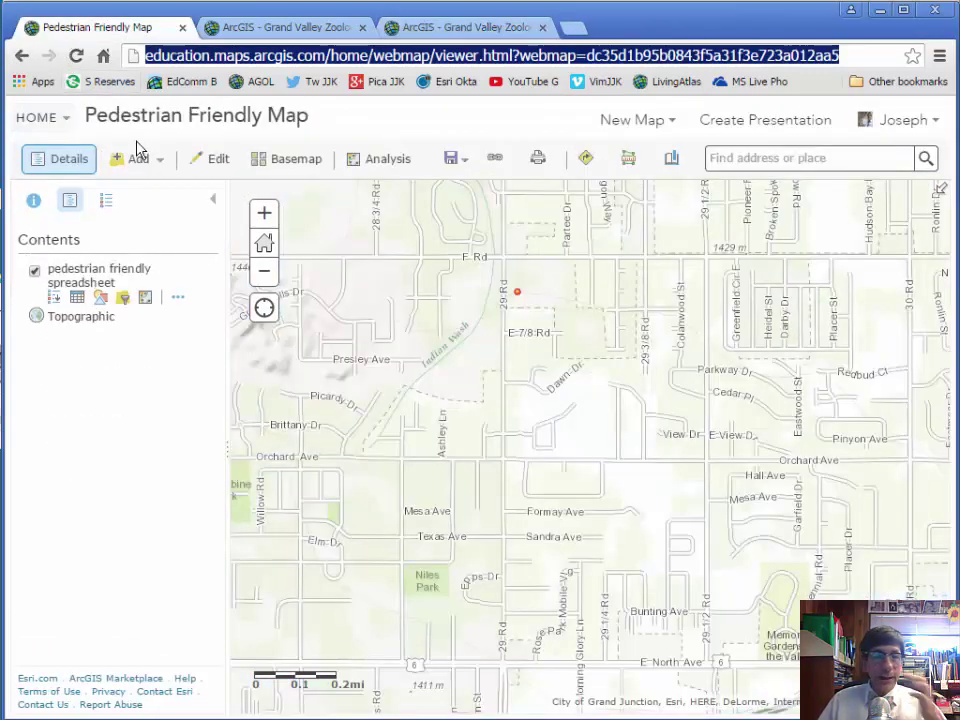
pyautogui.click(101, 300)
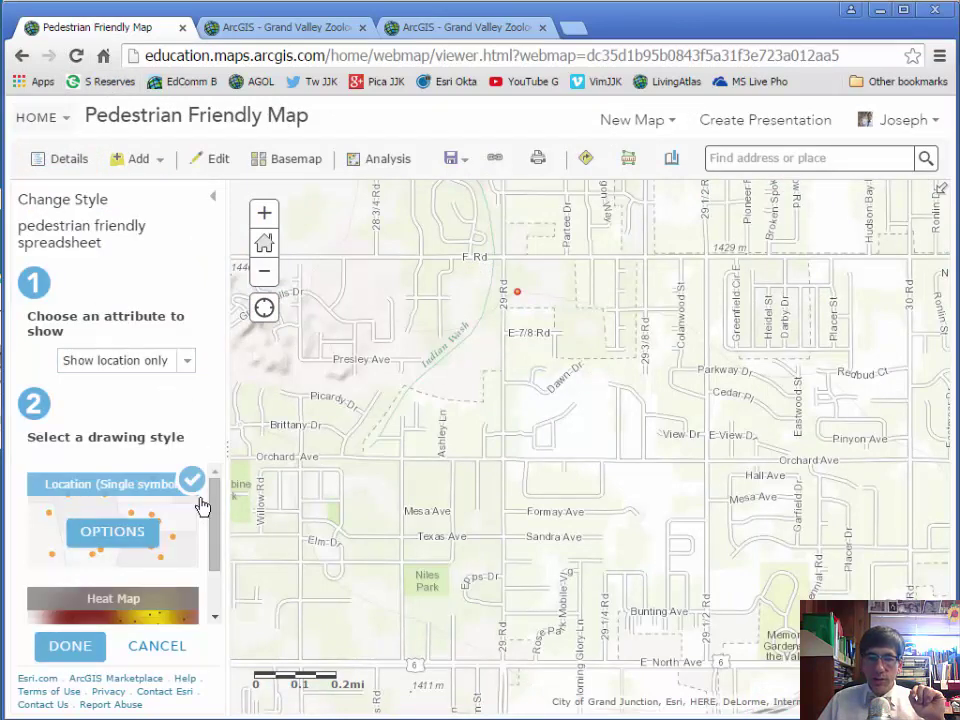
pyautogui.click(120, 538)
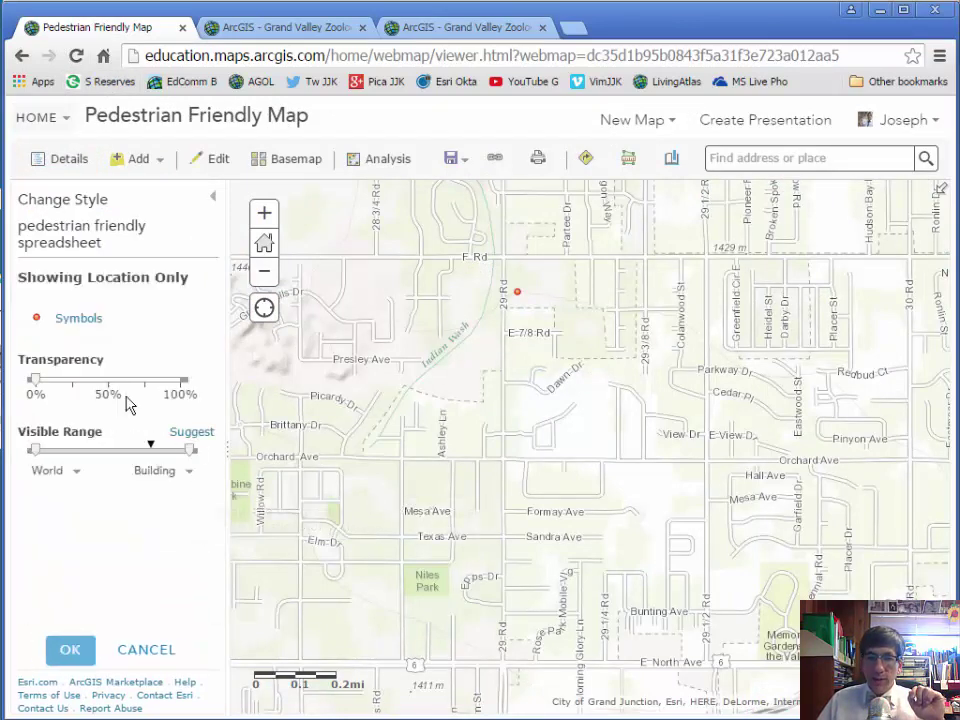
pyautogui.click(70, 326)
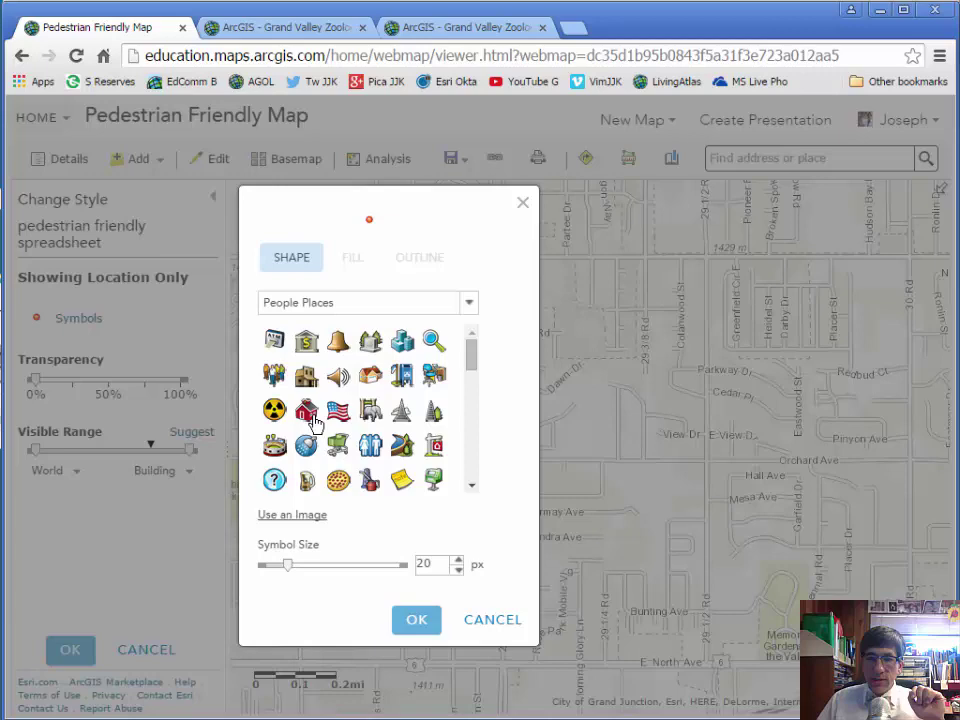
pyautogui.click(274, 375)
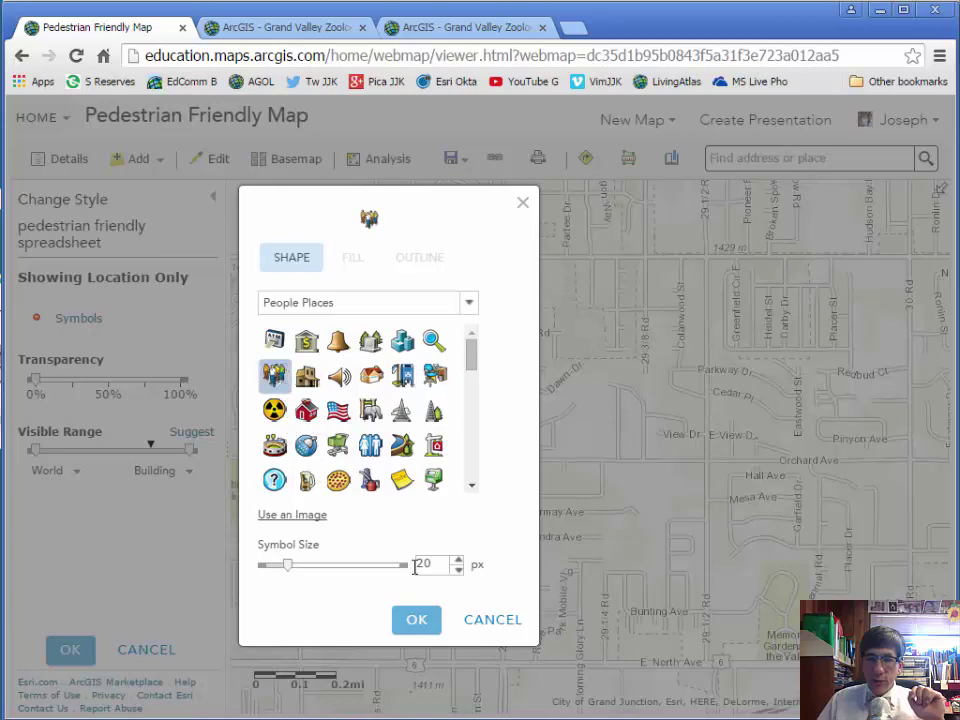
pyautogui.click(416, 621)
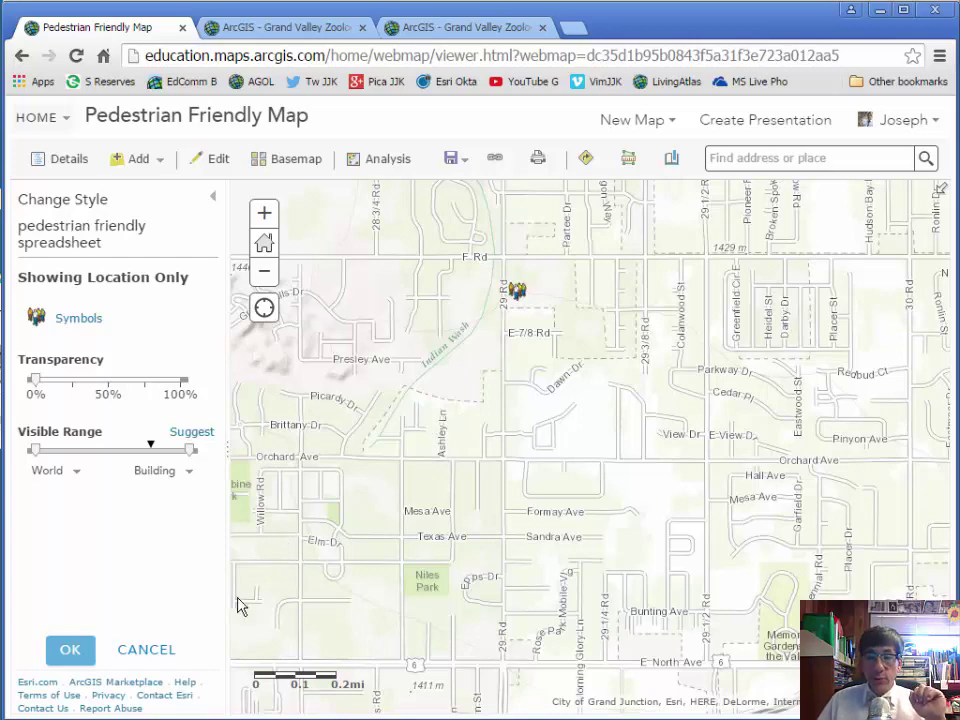
pyautogui.click(69, 649)
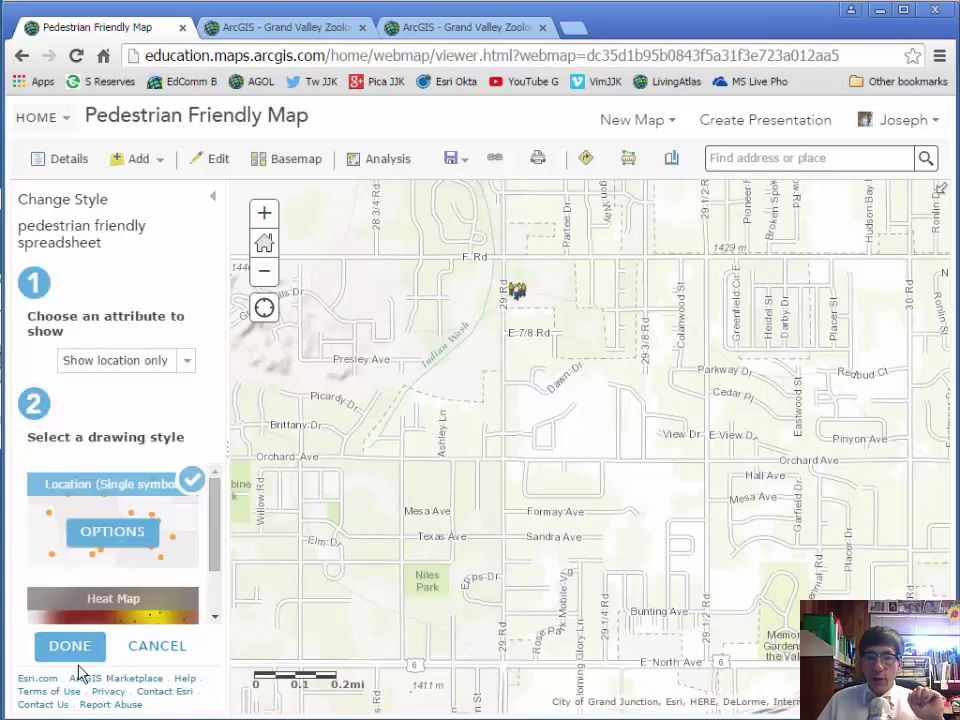
pyautogui.click(72, 647)
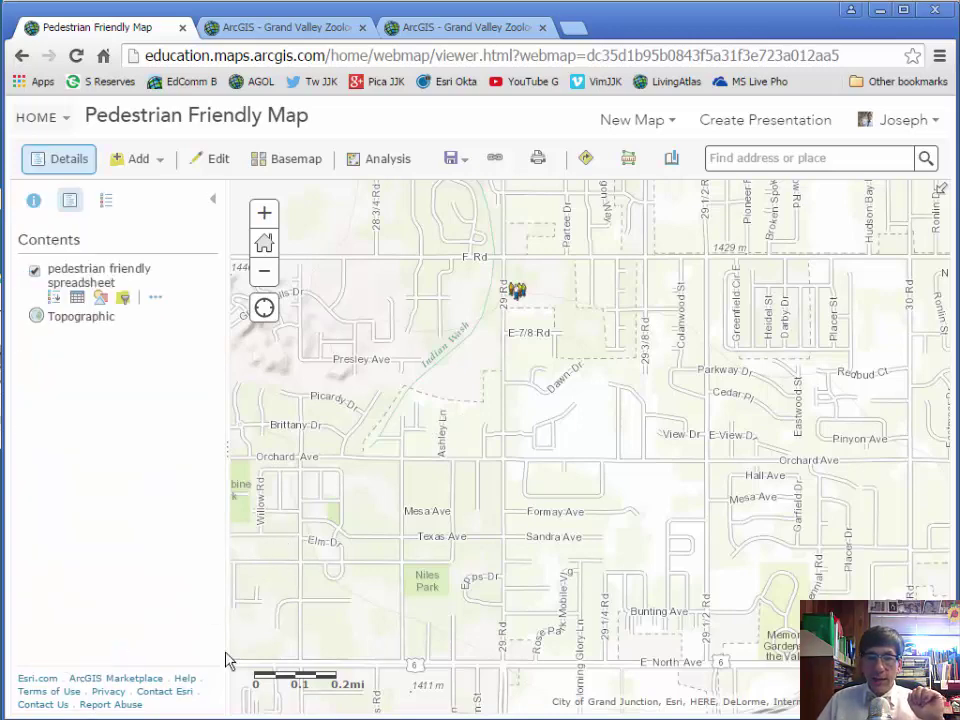
# - Save the map again and confirm its sharing settings
pyautogui.click(452, 158)
pyautogui.click(450, 186)
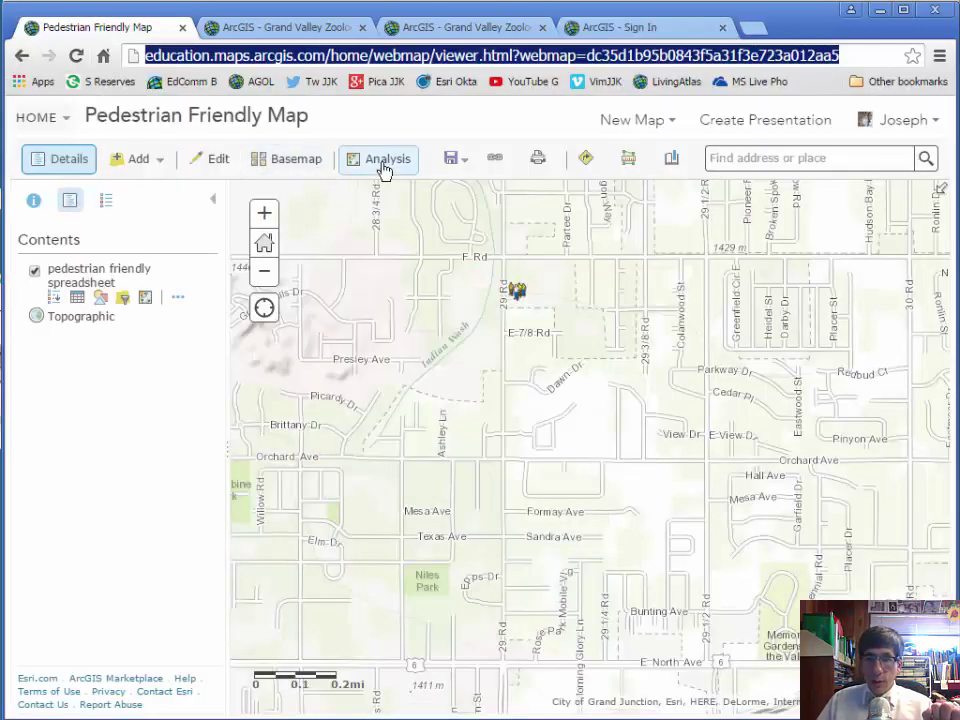
pyautogui.click(452, 158)
pyautogui.click(440, 189)
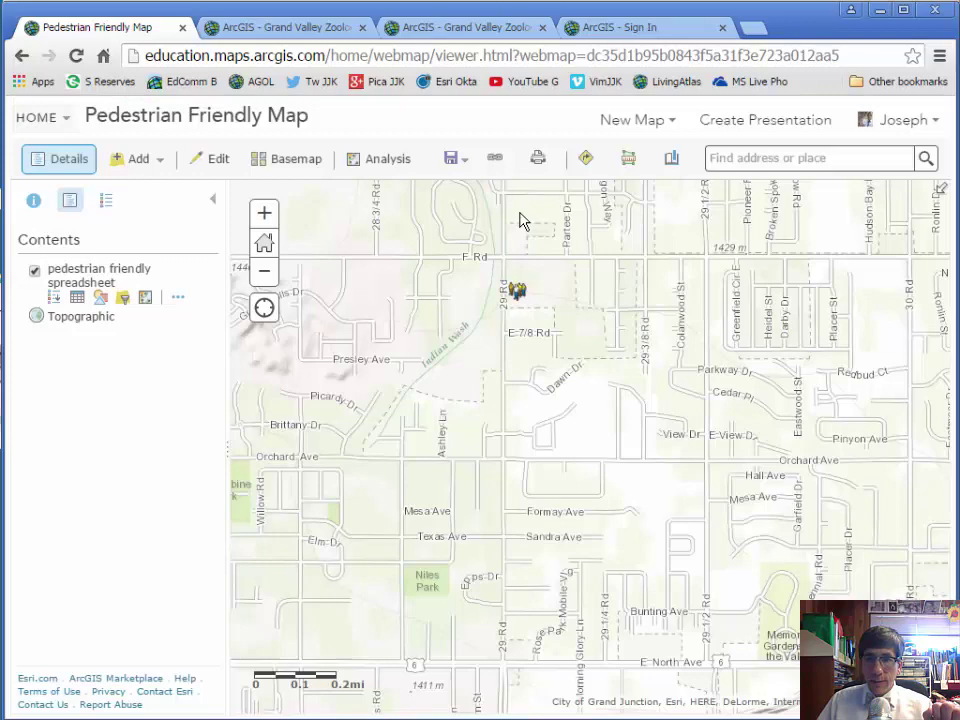
pyautogui.click(496, 162)
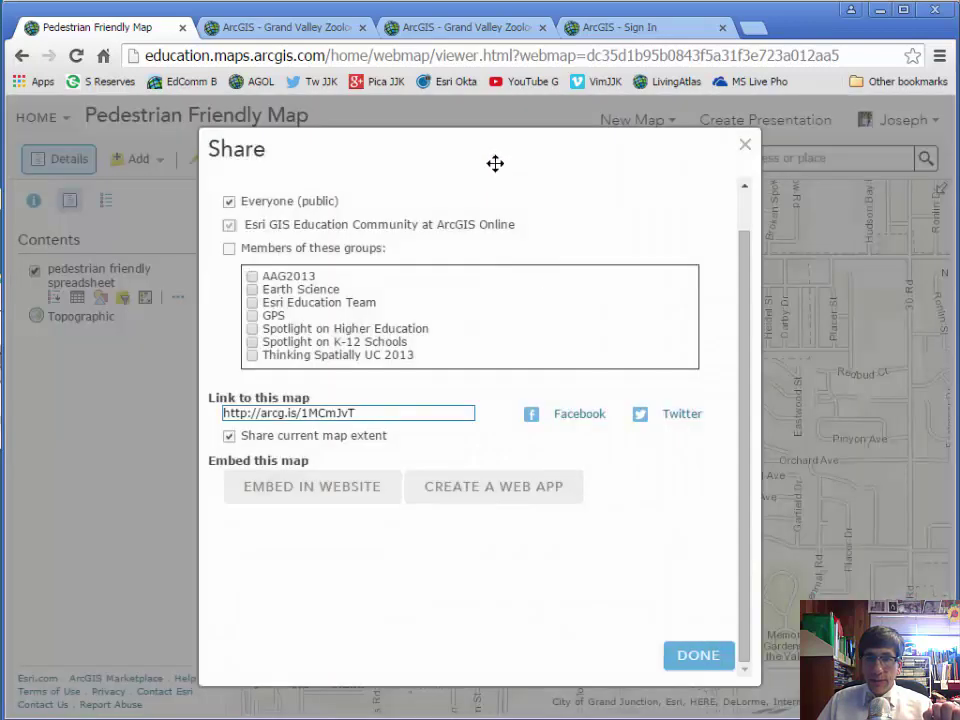
pyautogui.click(706, 655)
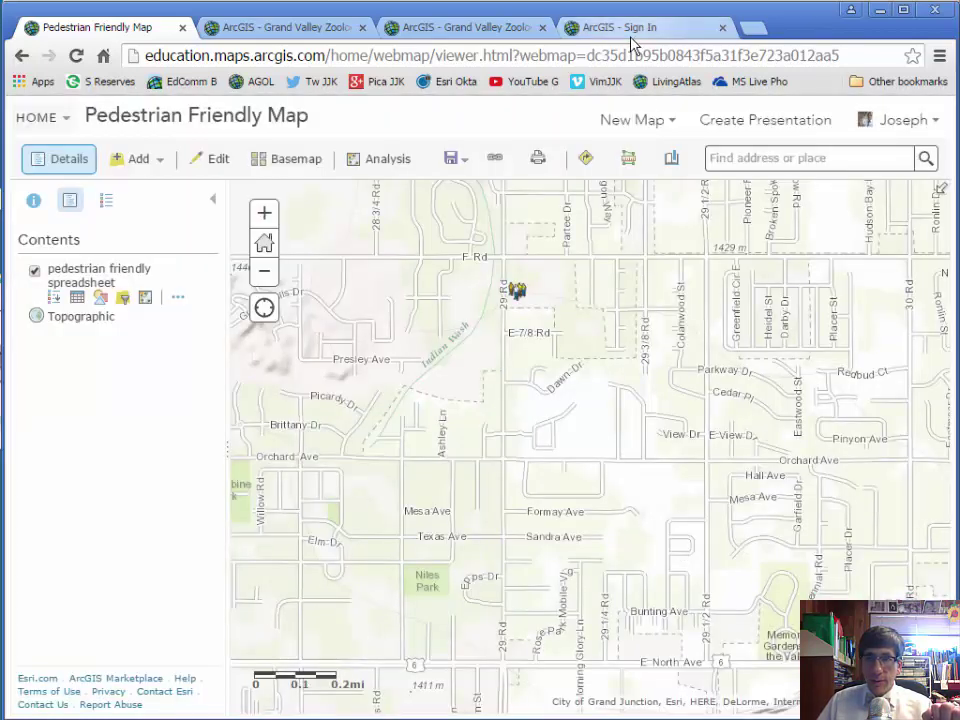
pyautogui.click(326, 58)
pyautogui.hotkey('ctrl', 'c')
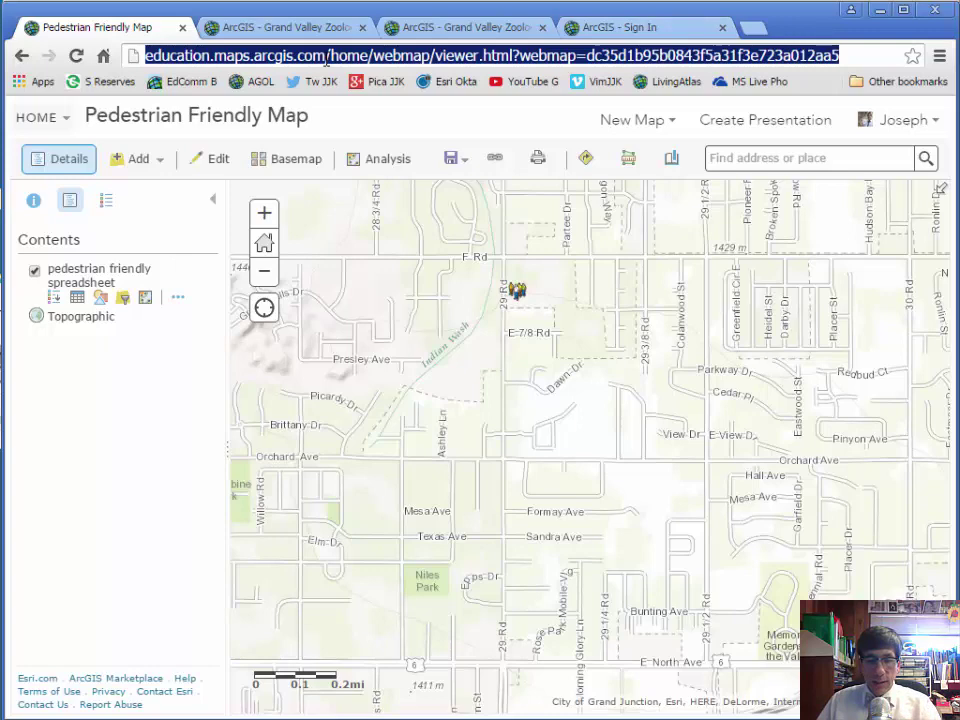
pyautogui.click(638, 30)
pyautogui.click(422, 52)
pyautogui.hotkey('ctrl', 'v')
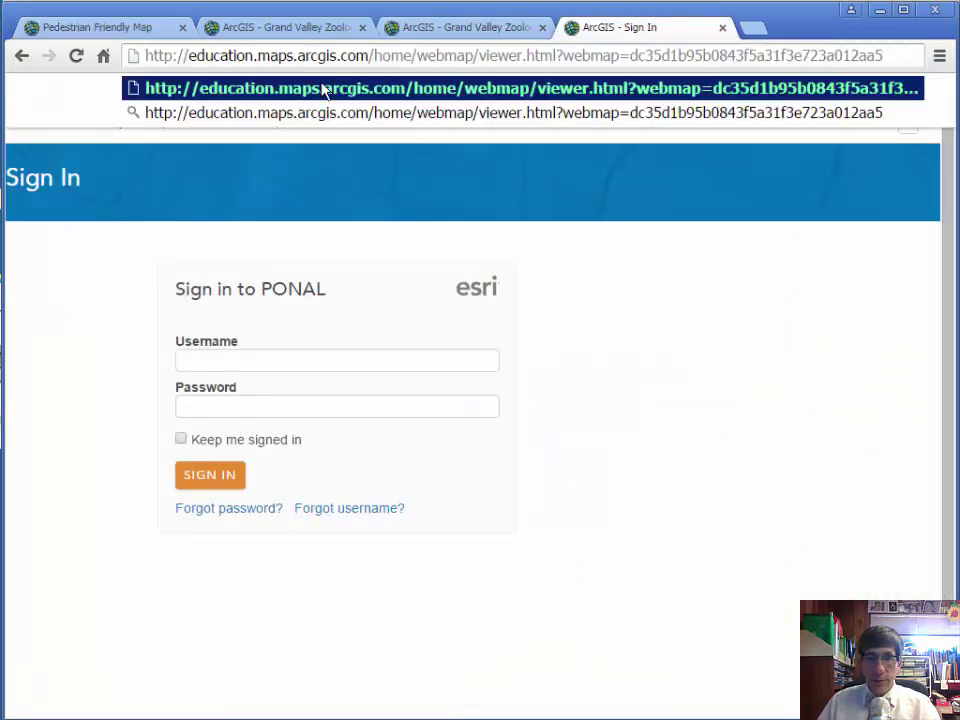
pyautogui.moveTo(253, 55); pyautogui.dragTo(133, 70)
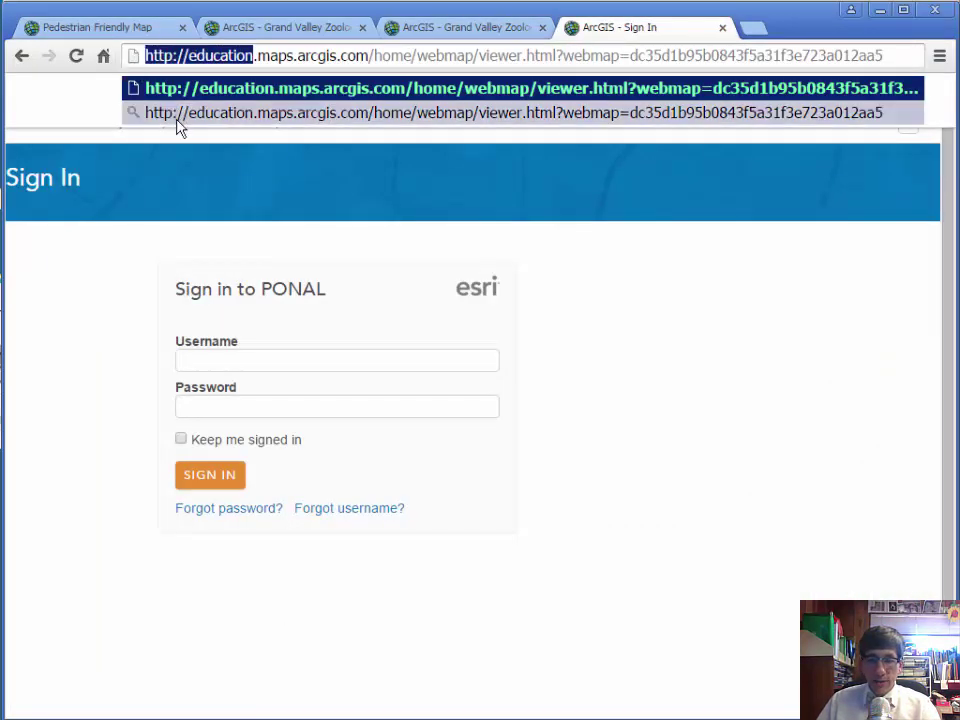
pyautogui.press('Delete')
pyautogui.press('Delete')
pyautogui.press('Delete')
pyautogui.press('Delete')
pyautogui.press('Delete')
pyautogui.press('Delete')
pyautogui.press('Delete')
pyautogui.write('www.')
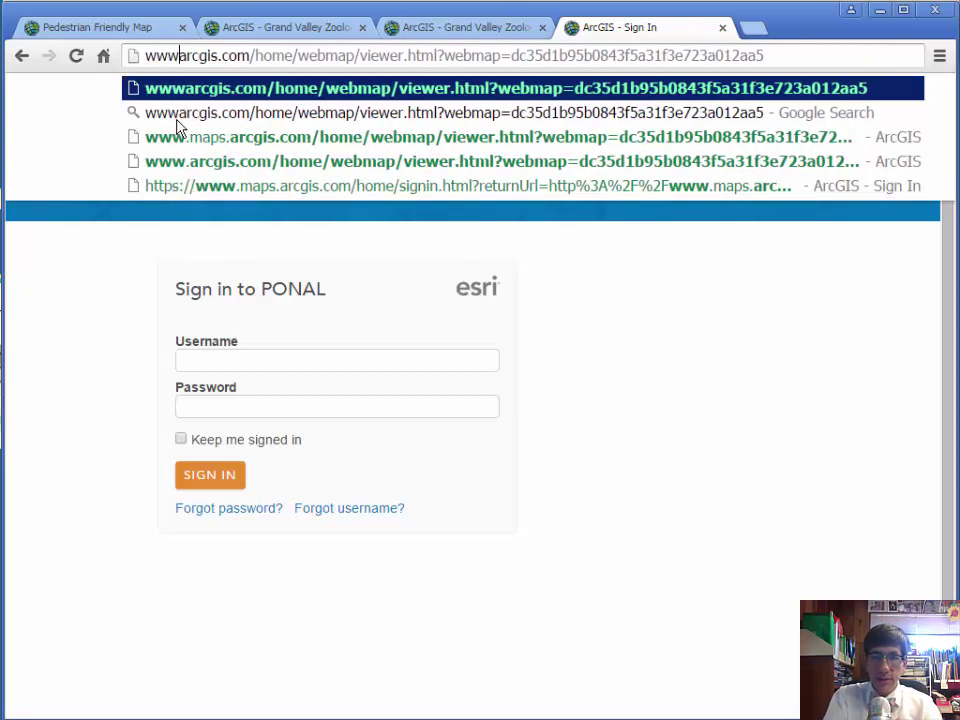
pyautogui.press('Return')
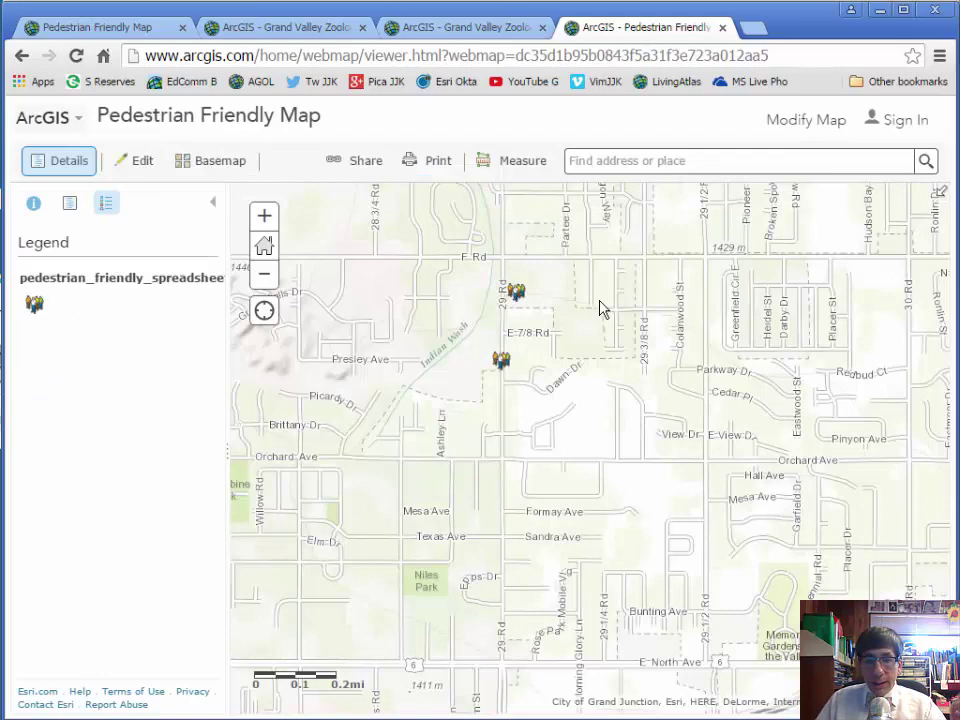
# - Switch to the owner's Pedestrian Friendly Map tab and clear the address selection
pyautogui.click(88, 27)
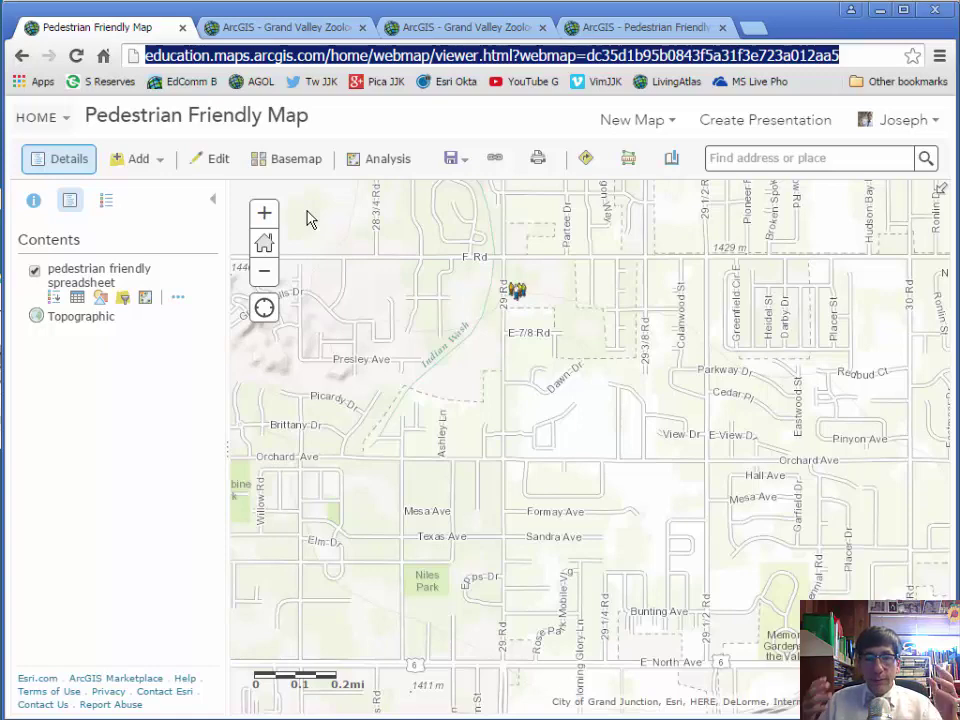
pyautogui.click(725, 610)
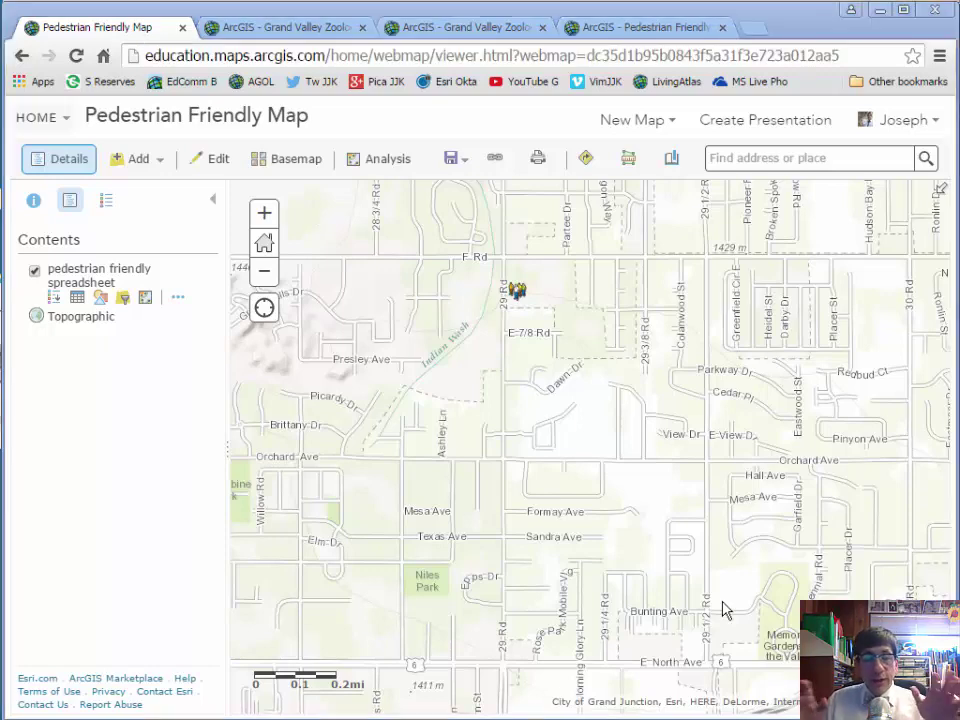